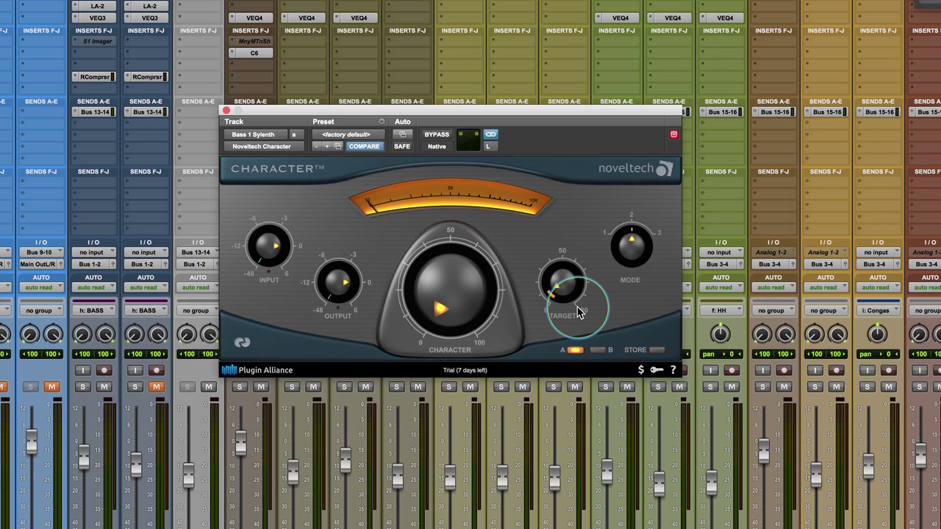
Set Mode to 1 in Bass 1 Sylenth's Character plugin, solo the Kick Comp track and start playback
{"action": "left_click_drag", "start_coordinate": [606, 236], "coordinate": [618, 277]}
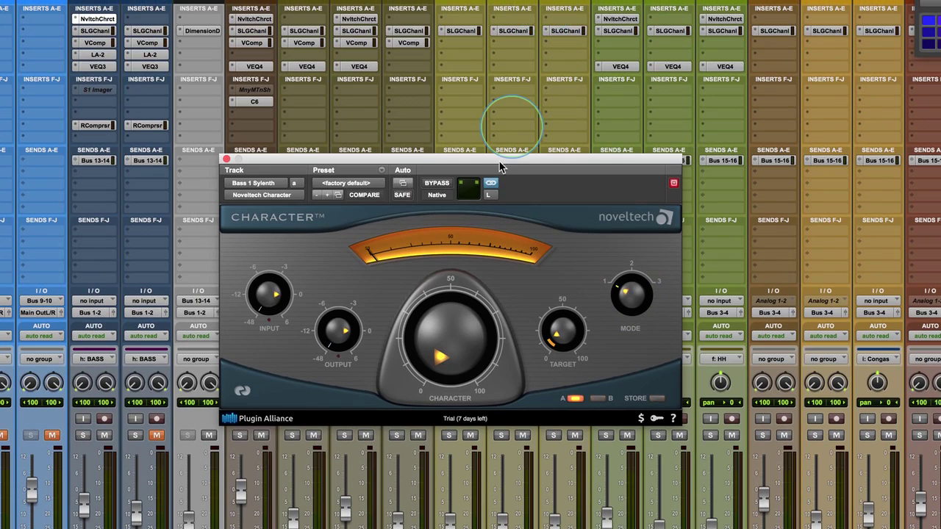
{"action": "left_click", "coordinate": [243, 436]}
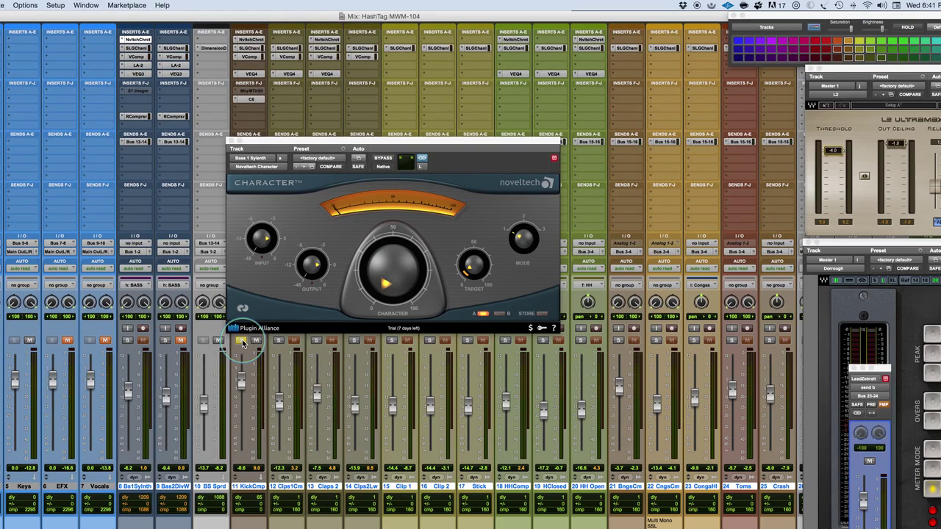
{"action": "left_click_drag", "start_coordinate": [432, 145], "coordinate": [463, 147]}
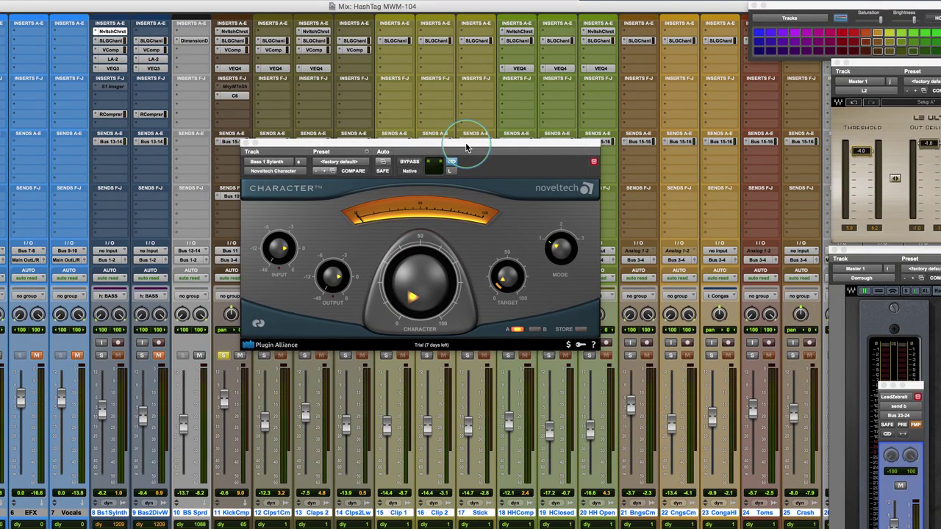
{"action": "key", "text": "space"}
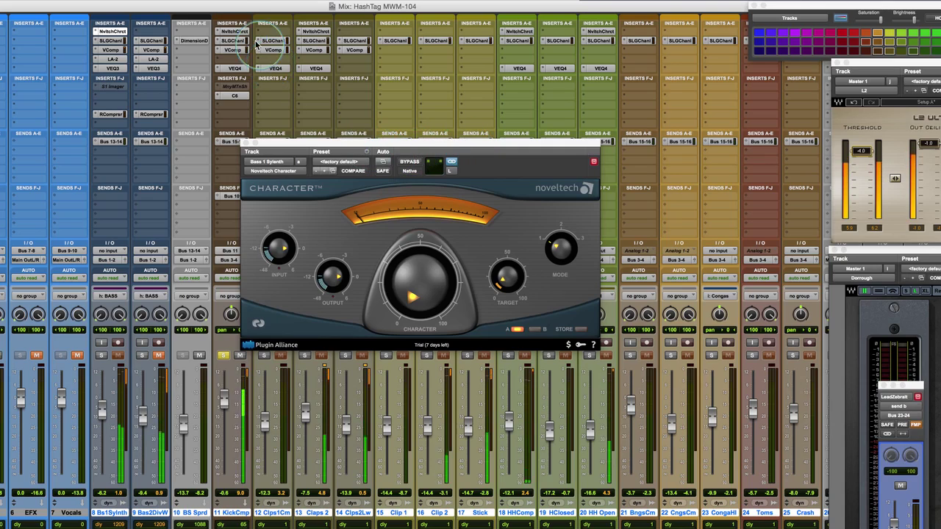
In Kick Comp's Character plugin, raise Character to just below 50, lower Target to near its minimum, and compare with bypass
{"action": "left_click", "coordinate": [235, 31]}
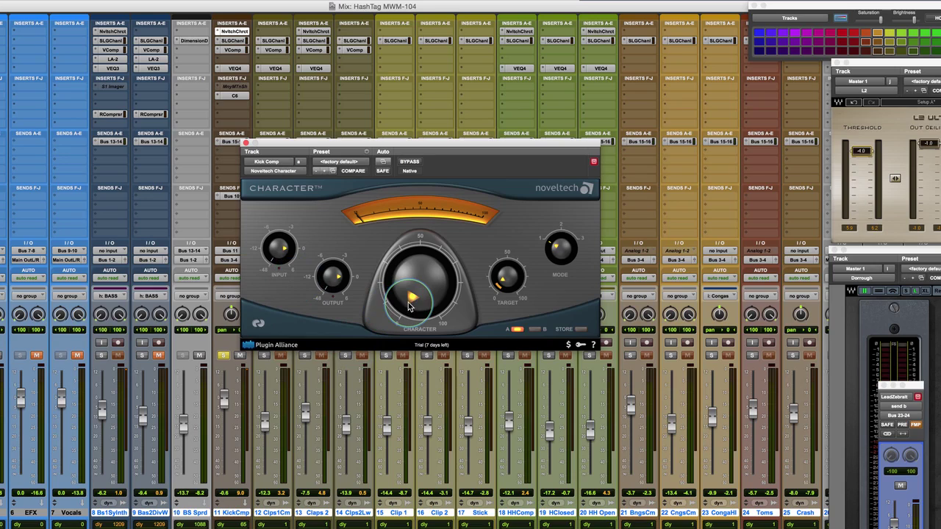
{"action": "key", "text": "space"}
{"action": "left_click_drag", "start_coordinate": [410, 306], "coordinate": [413, 253]}
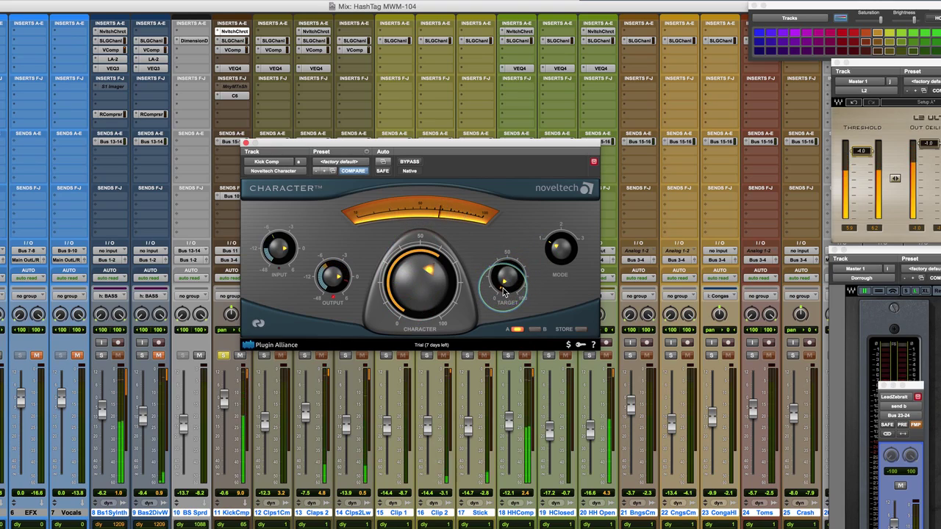
{"action": "mouse_move", "coordinate": [505, 291]}
{"action": "left_mouse_down"}
{"action": "mouse_move", "coordinate": [500, 203]}
{"action": "mouse_move", "coordinate": [508, 294]}
{"action": "mouse_move", "coordinate": [505, 284]}
{"action": "left_mouse_up"}
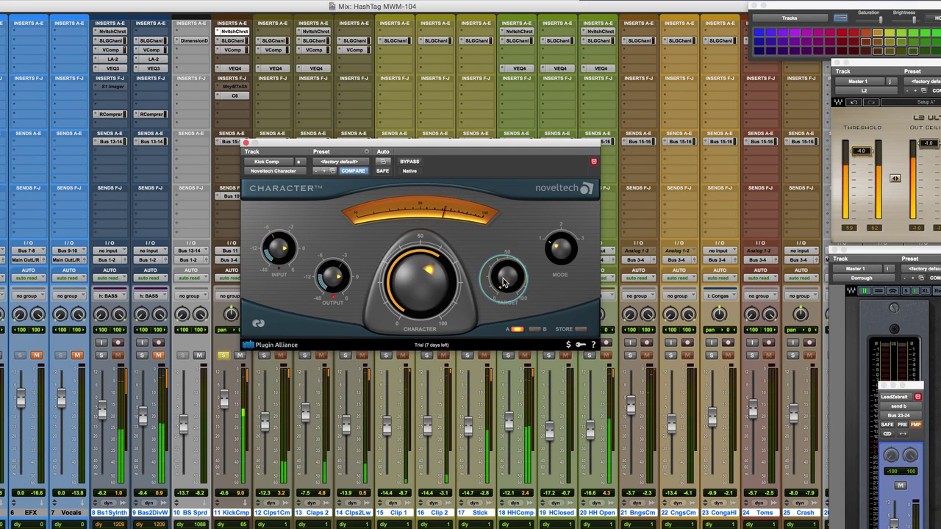
{"action": "left_click_drag", "start_coordinate": [418, 283], "coordinate": [408, 303]}
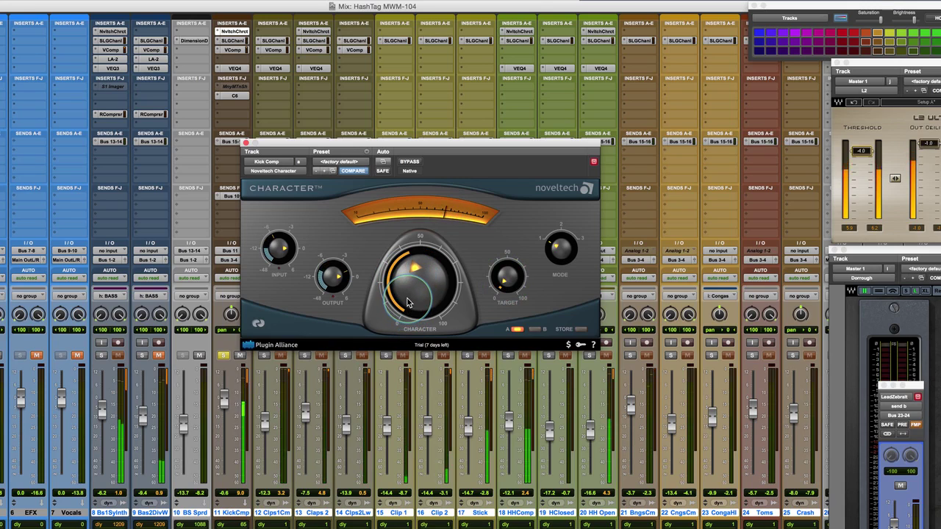
{"action": "left_click", "coordinate": [410, 162]}
{"action": "left_click", "coordinate": [410, 162]}
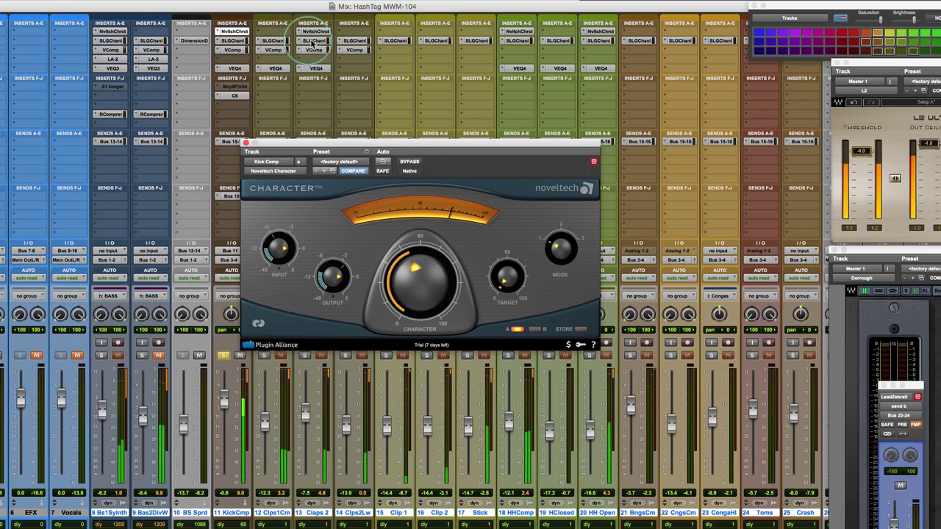
Add Claps 2 to the solo and set its Character plugin to a Character amount slightly above 50 and Target about 50
{"action": "left_click", "coordinate": [304, 355]}
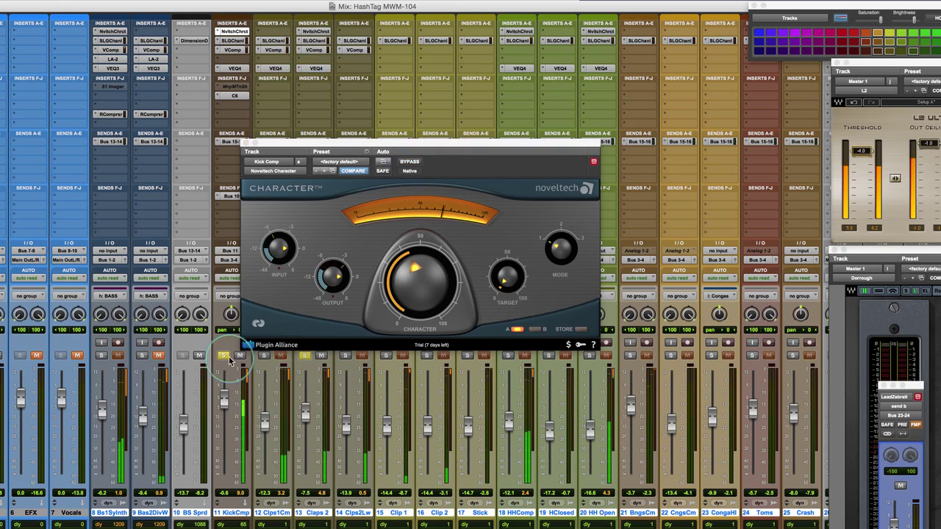
{"action": "left_click", "coordinate": [315, 32]}
{"action": "left_click", "coordinate": [497, 275]}
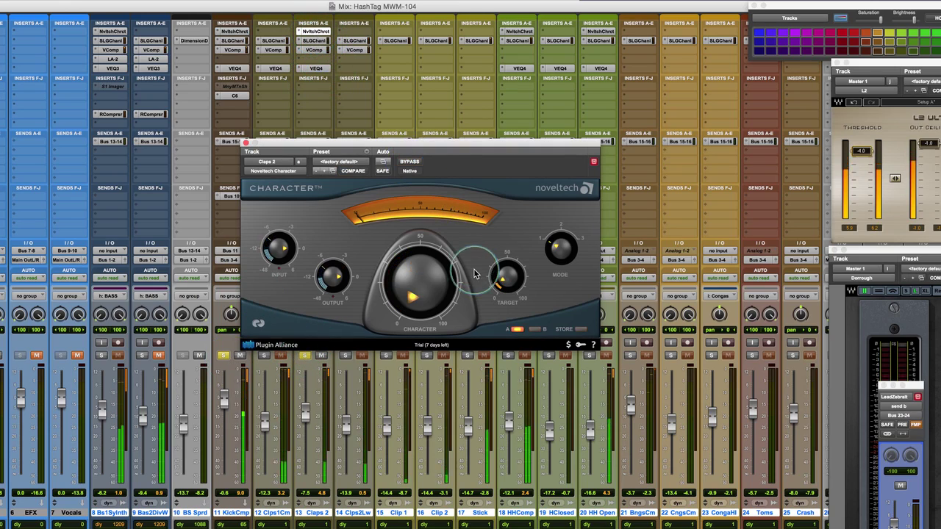
{"action": "left_click_drag", "start_coordinate": [407, 292], "coordinate": [409, 215]}
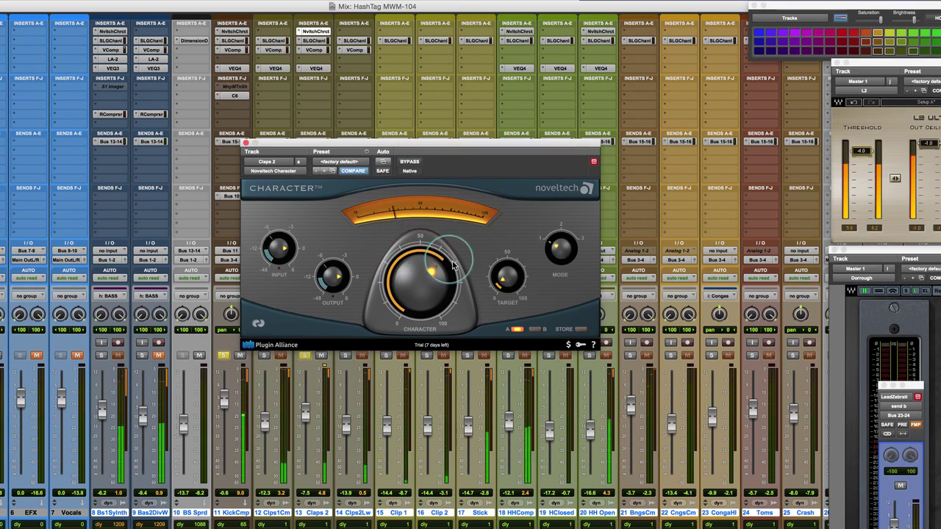
{"action": "left_click_drag", "start_coordinate": [496, 285], "coordinate": [502, 241]}
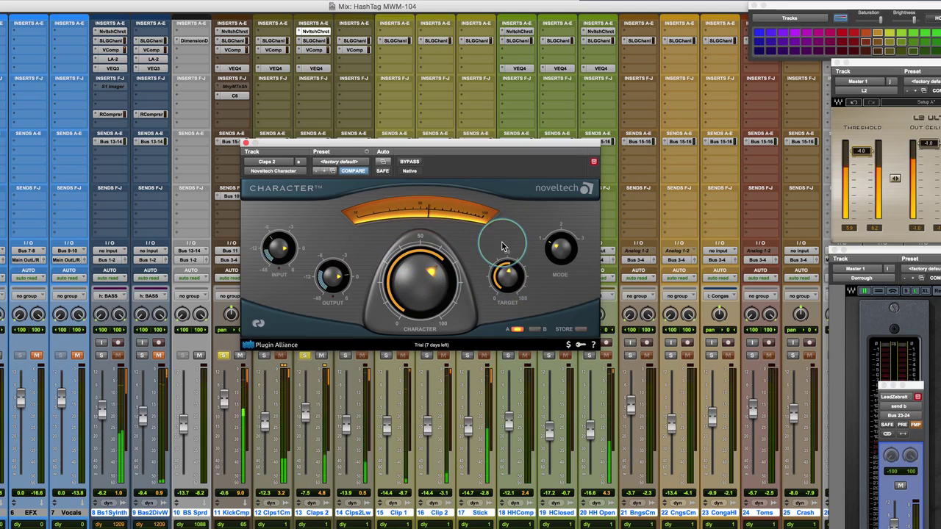
{"action": "left_click_drag", "start_coordinate": [392, 289], "coordinate": [393, 296]}
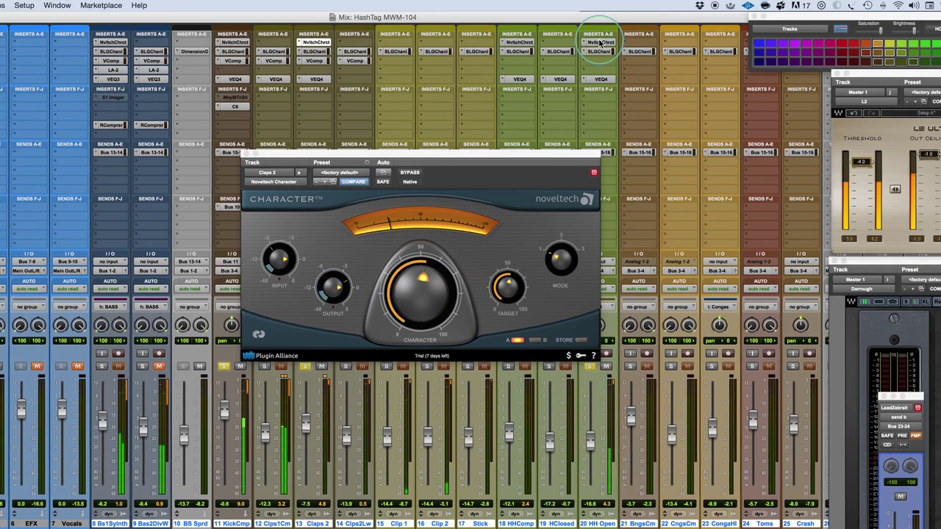
In HH Open's Character plugin, set the Character amount to about 60 and Target to about 70
{"action": "left_click", "coordinate": [600, 42]}
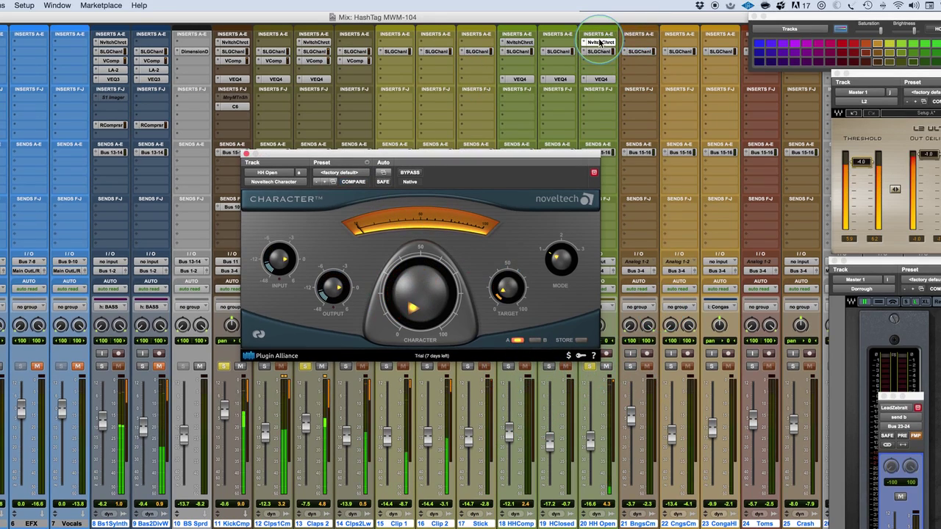
{"action": "left_click_drag", "start_coordinate": [416, 307], "coordinate": [414, 244]}
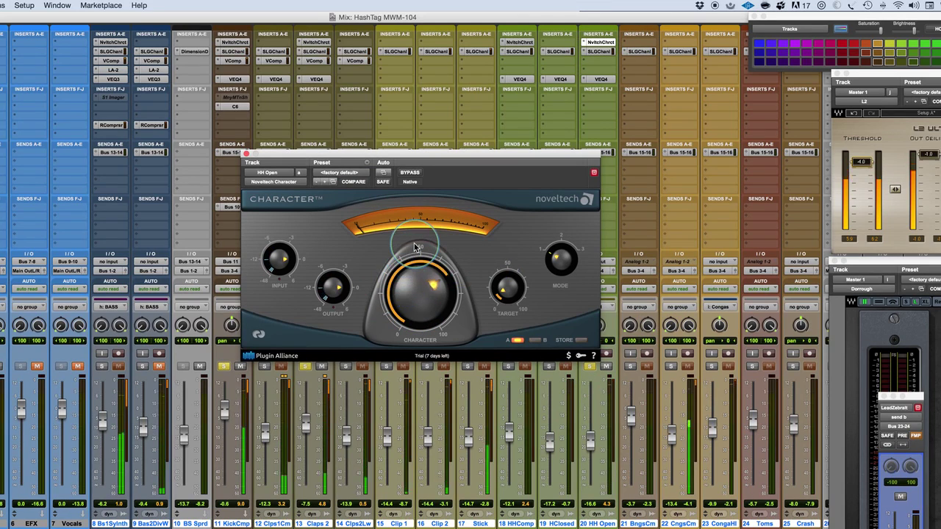
{"action": "left_click_drag", "start_coordinate": [492, 292], "coordinate": [511, 253]}
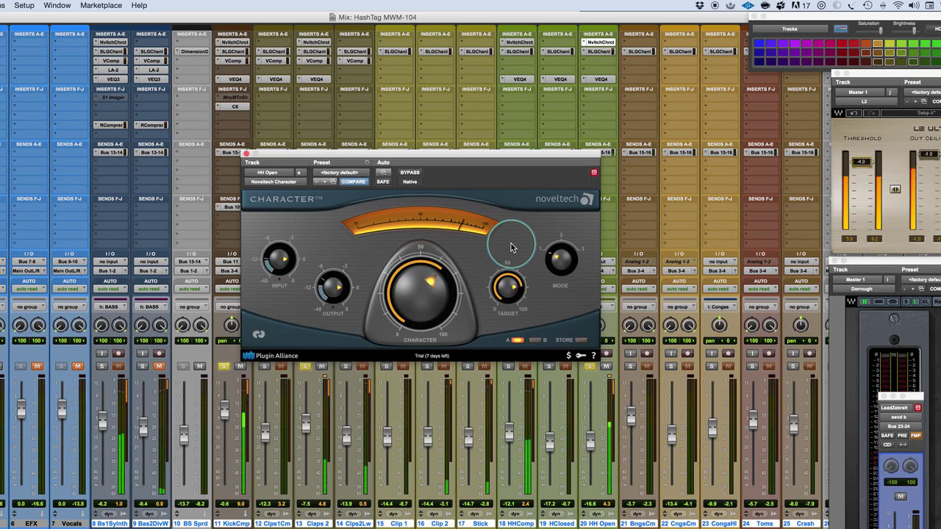
{"action": "mouse_move", "coordinate": [428, 302]}
{"action": "left_mouse_down"}
{"action": "mouse_move", "coordinate": [424, 370]}
{"action": "mouse_move", "coordinate": [416, 294]}
{"action": "left_mouse_up"}
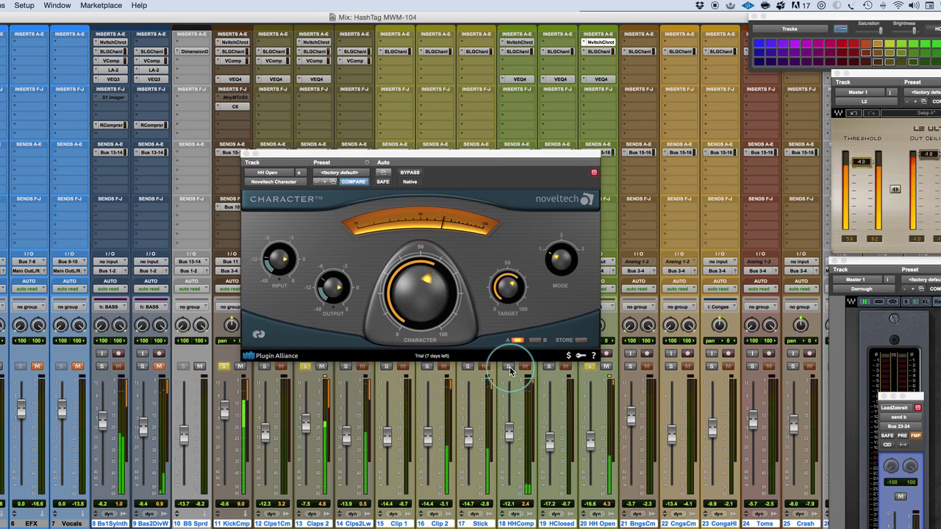
In HH Comp's Character plugin, set the Character amount to slightly above 50 and Target to about 75
{"action": "left_click", "coordinate": [518, 42]}
{"action": "left_click_drag", "start_coordinate": [413, 302], "coordinate": [411, 239]}
{"action": "left_click_drag", "start_coordinate": [507, 288], "coordinate": [504, 231]}
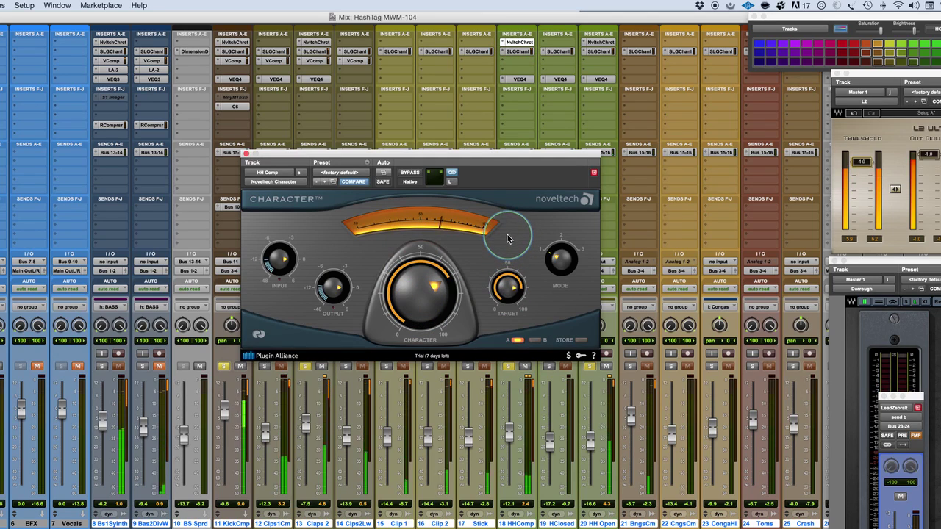
{"action": "left_click_drag", "start_coordinate": [426, 279], "coordinate": [420, 301]}
{"action": "left_click_drag", "start_coordinate": [507, 289], "coordinate": [512, 296]}
{"action": "left_click", "coordinate": [309, 216]}
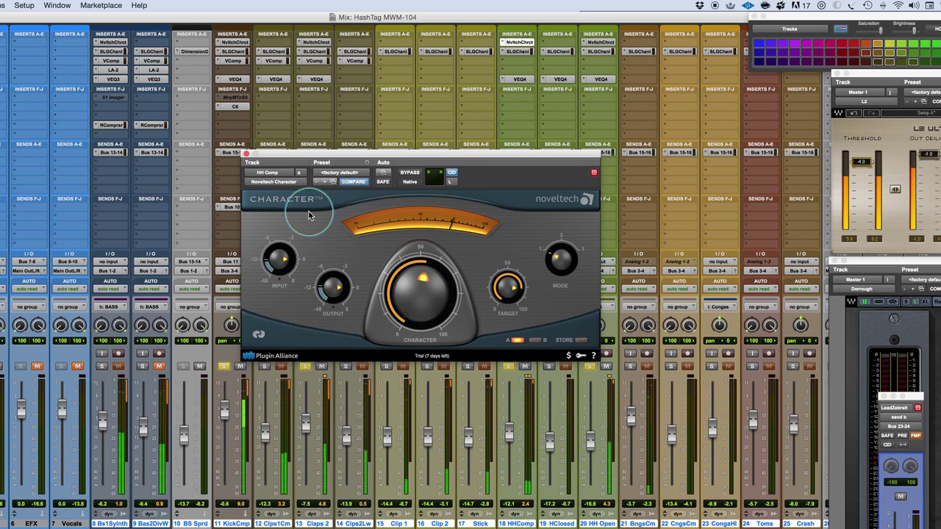
Bypass the Character inserts on all tracks together and re-enable them to compare the drums with and without processing
{"action": "left_click", "coordinate": [232, 42]}
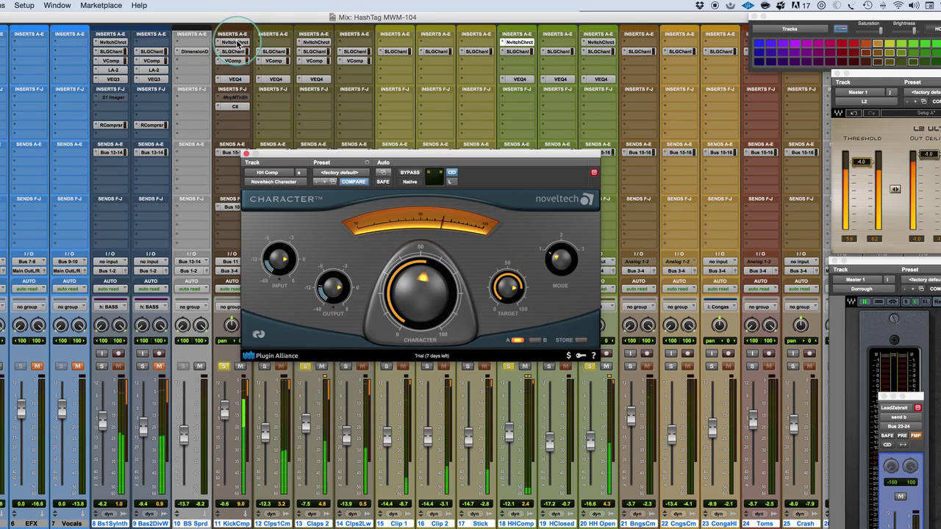
{"action": "left_click", "coordinate": [236, 42], "text": "alt+super"}
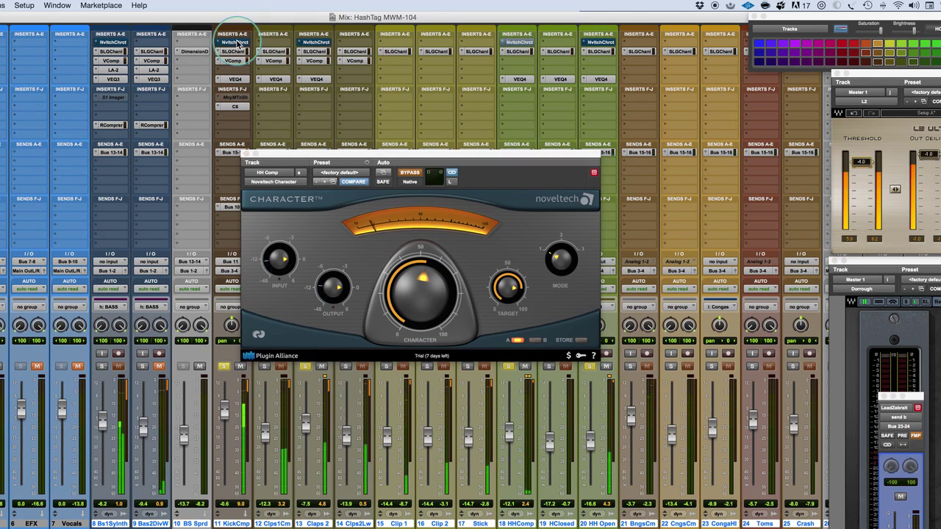
{"action": "left_click", "coordinate": [237, 43], "text": "alt+super"}
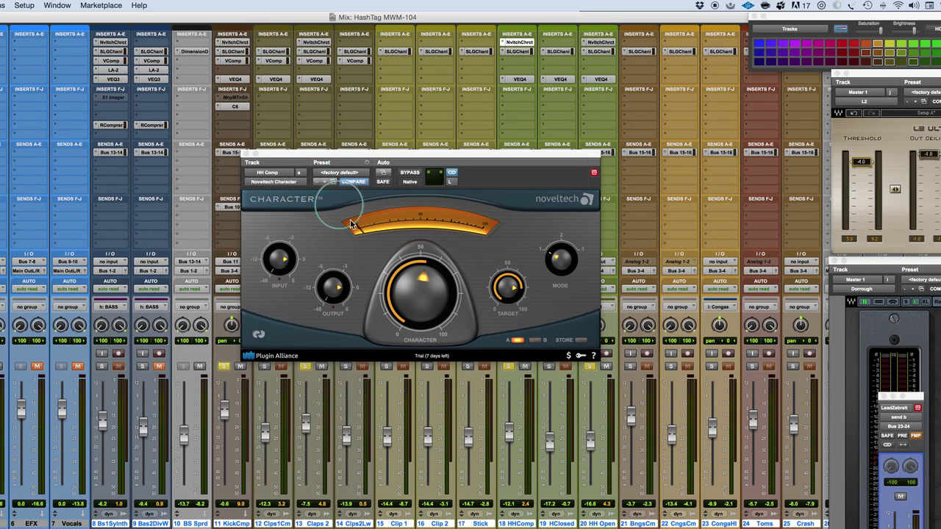
Solo the Bass 1 Sylenth track along with the drums, open its Character plugin and set Mode to 2
{"action": "left_click", "coordinate": [234, 42]}
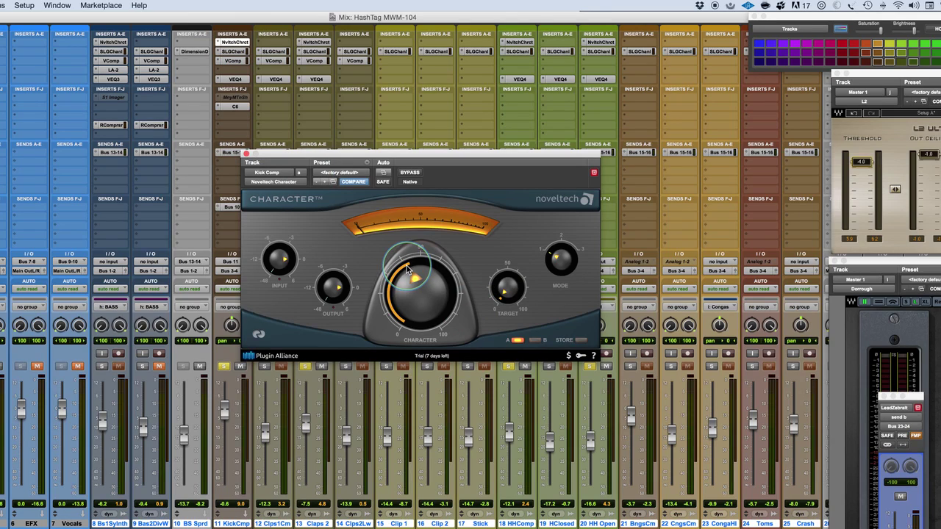
{"action": "left_click", "coordinate": [103, 366]}
{"action": "left_click", "coordinate": [112, 42]}
{"action": "left_click", "coordinate": [134, 367]}
{"action": "left_click", "coordinate": [483, 330]}
{"action": "left_click", "coordinate": [556, 241]}
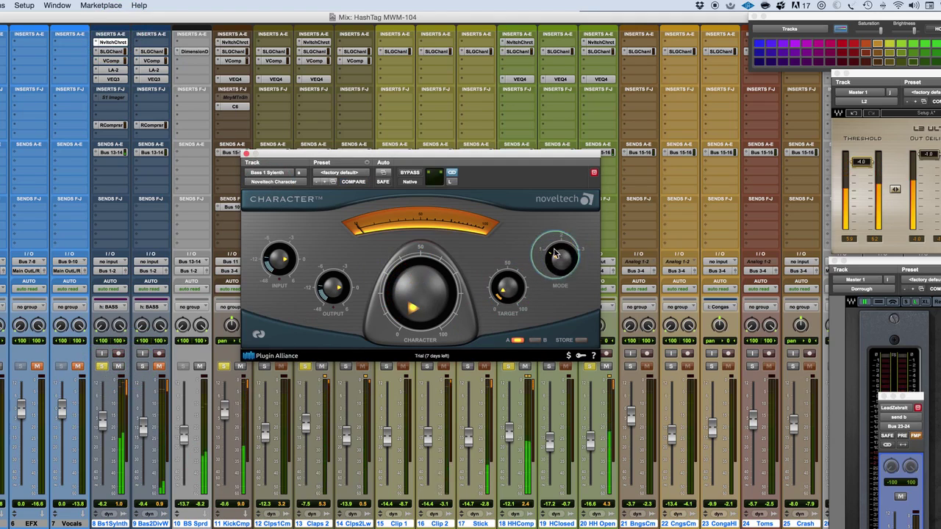
Raise Bass 1 Sylenth's Character amount to about 65 and set its Target to about 25
{"action": "left_click", "coordinate": [491, 296]}
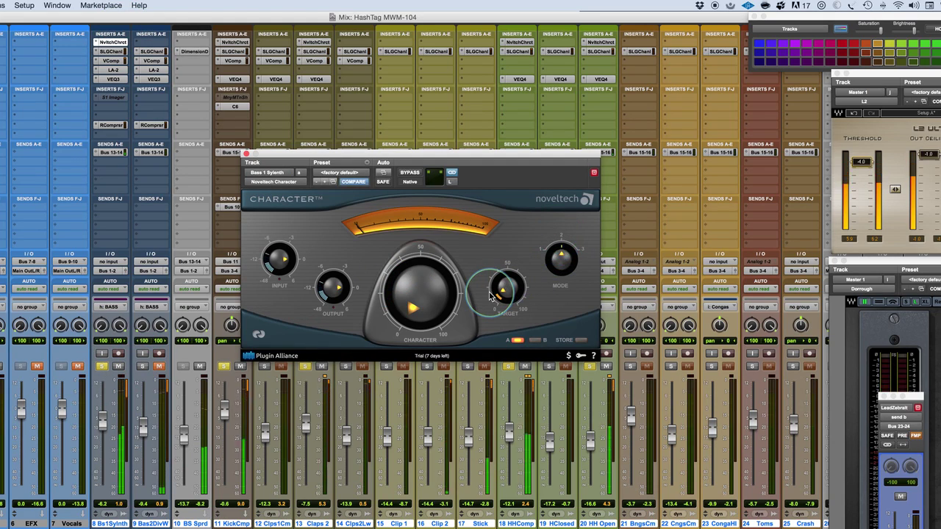
{"action": "left_click", "coordinate": [431, 301]}
{"action": "left_click_drag", "start_coordinate": [430, 300], "coordinate": [415, 245]}
{"action": "left_click", "coordinate": [506, 300]}
{"action": "left_click_drag", "start_coordinate": [506, 300], "coordinate": [366, 230]}
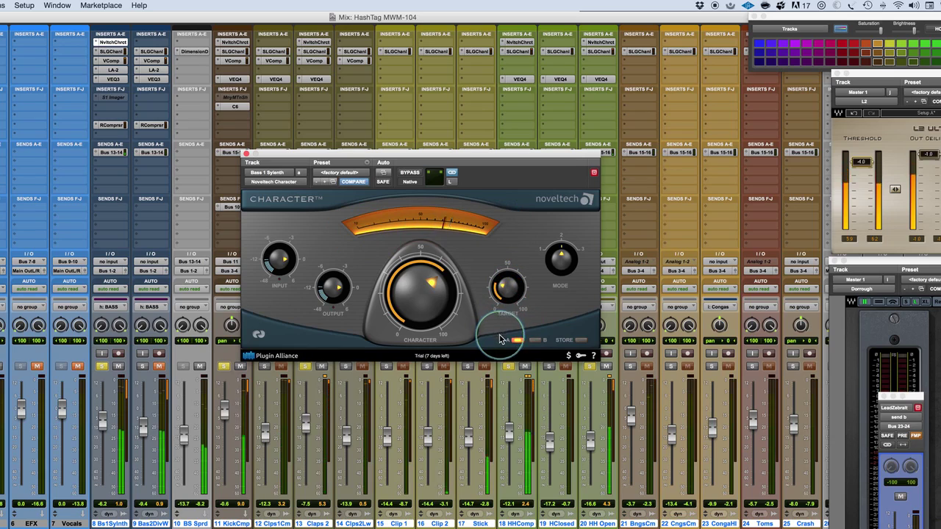
Leave Bass 1 Sylenth as the only soloed track
{"action": "left_click", "coordinate": [159, 366]}
{"action": "left_click", "coordinate": [159, 366]}
{"action": "left_click", "coordinate": [102, 367]}
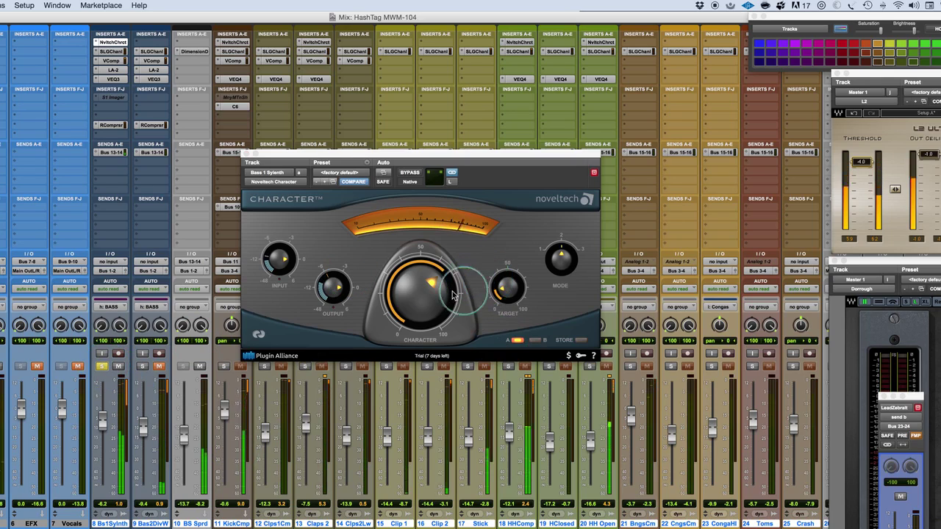
Lower the bass plugin's Target to near its minimum and check the result against bypass
{"action": "left_click", "coordinate": [502, 293]}
{"action": "scroll", "coordinate": [502, 301], "scroll_direction": "up", "scroll_amount": 2}
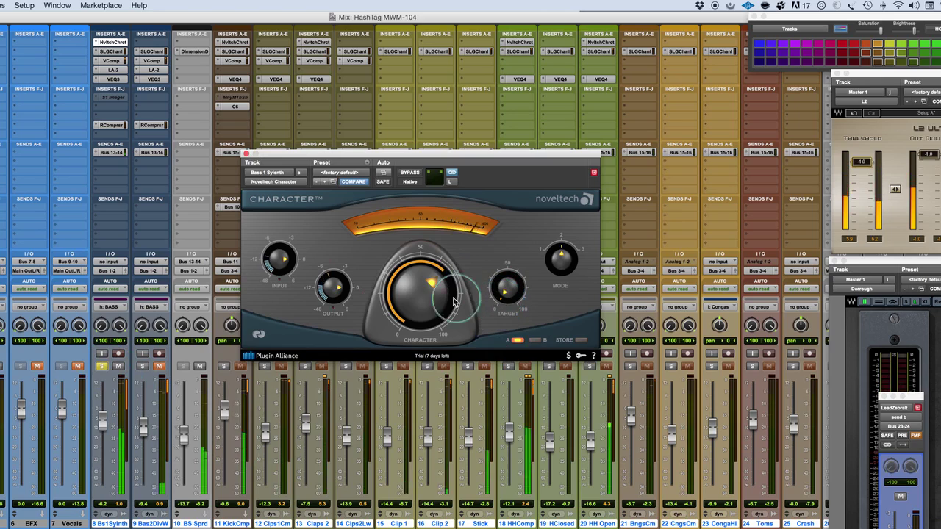
{"action": "left_click", "coordinate": [403, 173]}
Switch the bass plugin's Mode to 1
{"action": "left_click", "coordinate": [561, 269]}
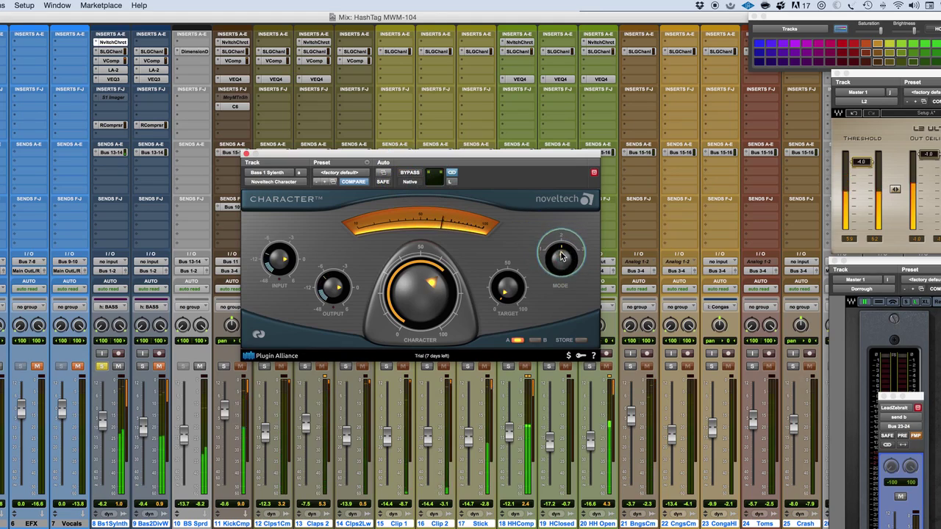
{"action": "left_click", "coordinate": [559, 257]}
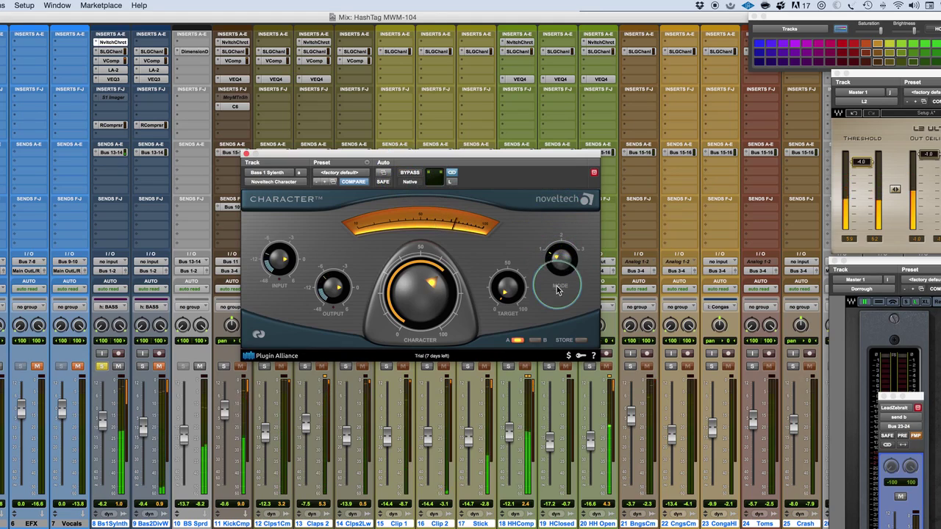
{"action": "mouse_move", "coordinate": [556, 287]}
{"action": "left_mouse_down"}
{"action": "mouse_move", "coordinate": [558, 239]}
{"action": "mouse_move", "coordinate": [549, 271]}
{"action": "left_mouse_up"}
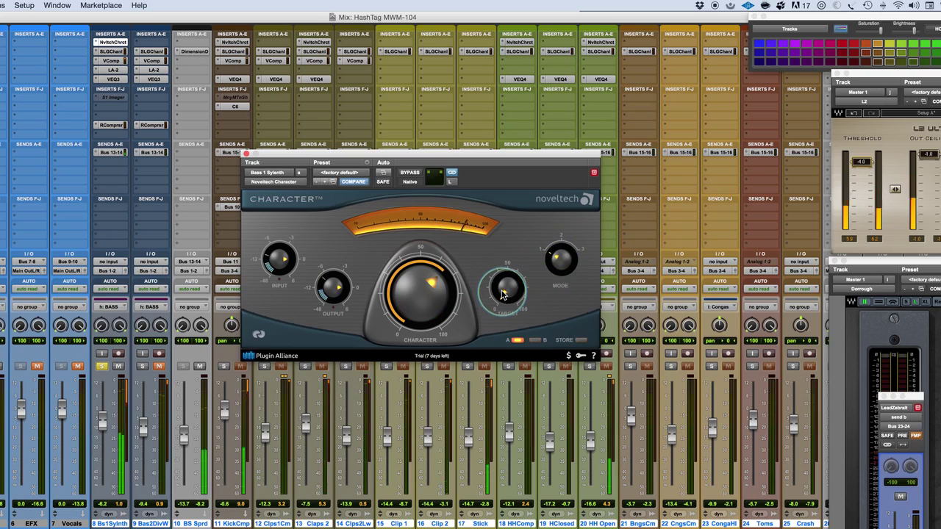
Reduce the bass plugin's Character amount to about 35 and bypass the plugin for comparison
{"action": "left_click_drag", "start_coordinate": [418, 290], "coordinate": [412, 325]}
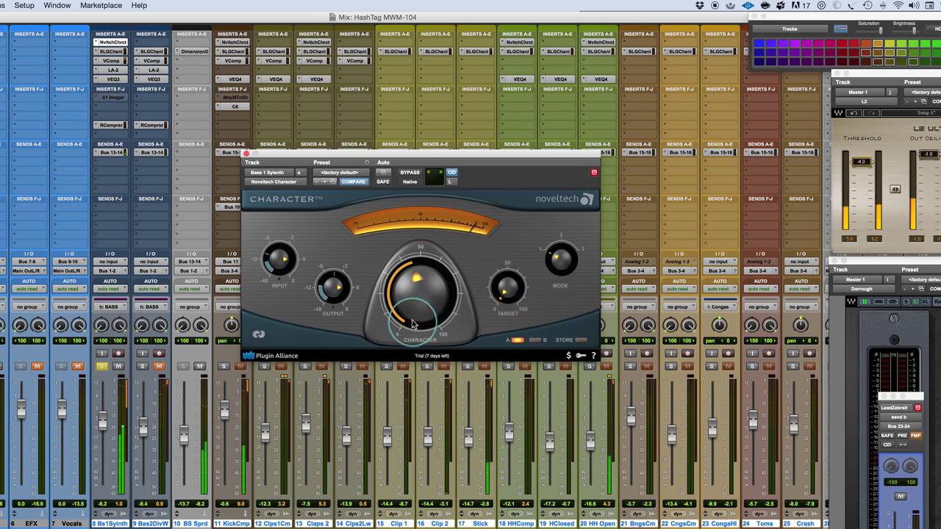
{"action": "left_click_drag", "start_coordinate": [414, 291], "coordinate": [412, 301]}
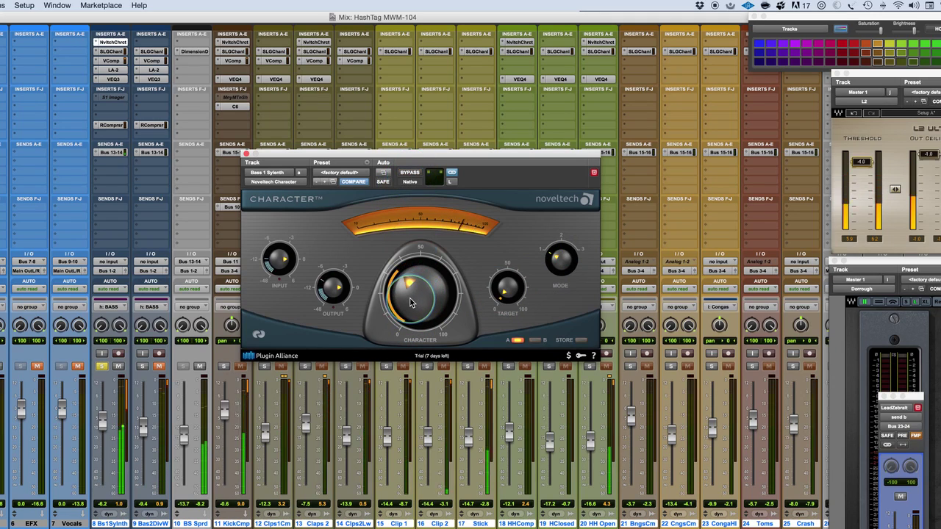
{"action": "left_click", "coordinate": [405, 175]}
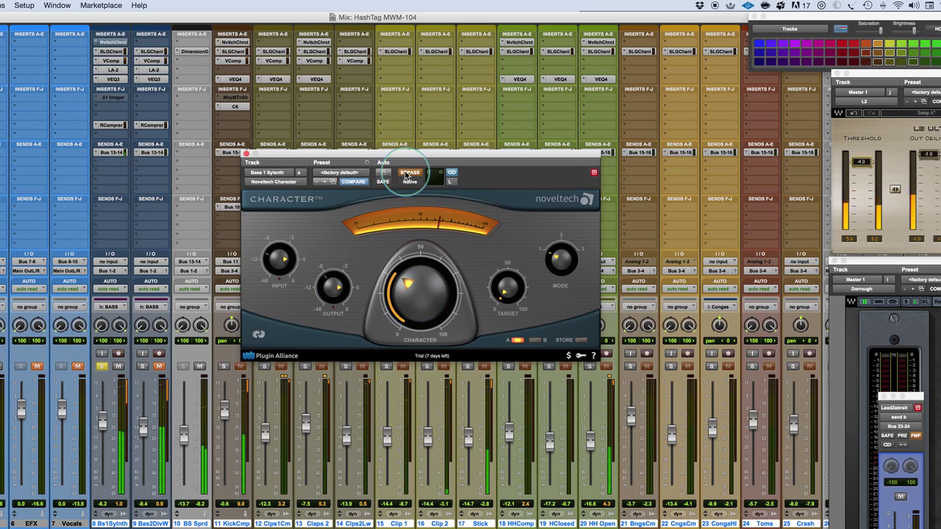
Re-enable the bass plugin and solo KickCmp, Claps 2, HHComp and HH Open alongside the bass to hear them together
{"action": "left_click", "coordinate": [197, 366]}
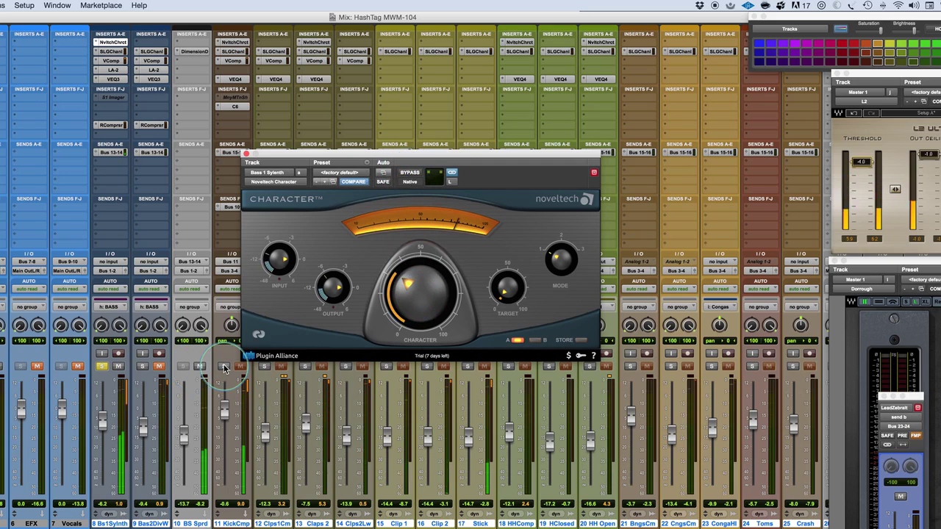
{"action": "left_click", "coordinate": [223, 366]}
{"action": "left_click", "coordinate": [306, 367]}
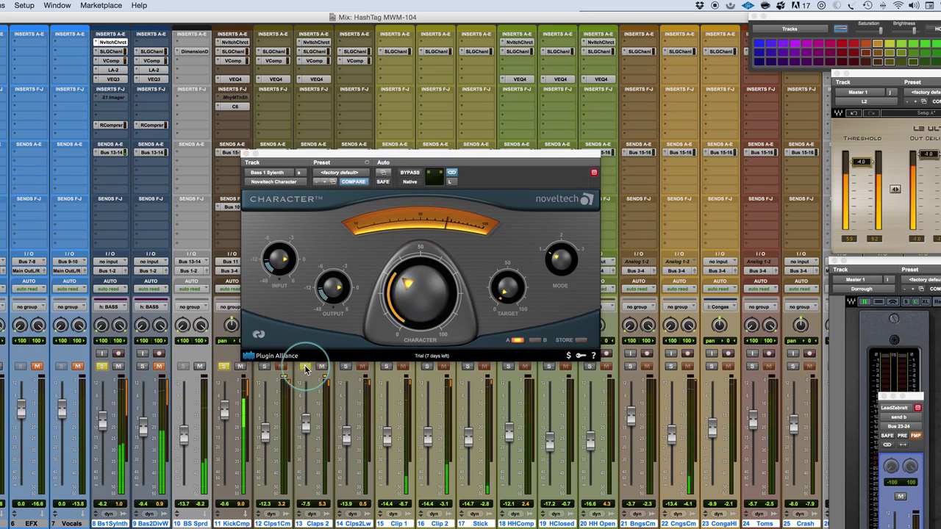
{"action": "left_click", "coordinate": [519, 368]}
{"action": "left_click", "coordinate": [589, 366]}
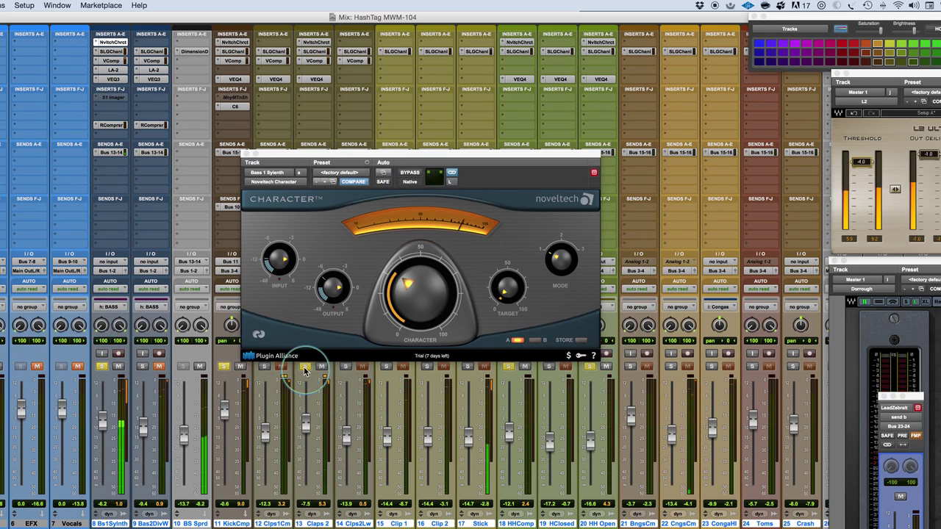
Clear all solos and restart playback from the start of the Big Chord-01 clip, returning to the mixer's keyboard tracks
{"action": "left_click", "coordinate": [159, 366]}
{"action": "left_click", "coordinate": [101, 366], "text": "alt"}
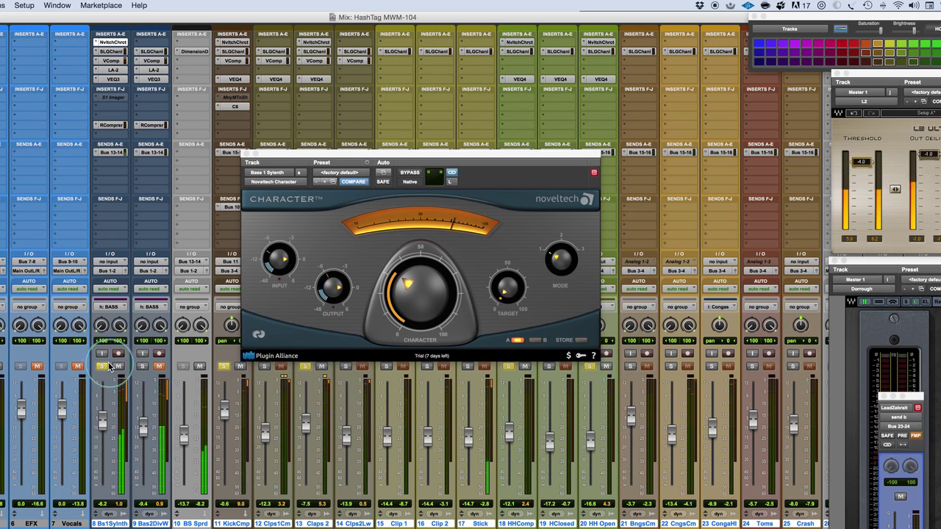
{"action": "scroll", "coordinate": [369, 408], "scroll_direction": "right", "scroll_amount": 10}
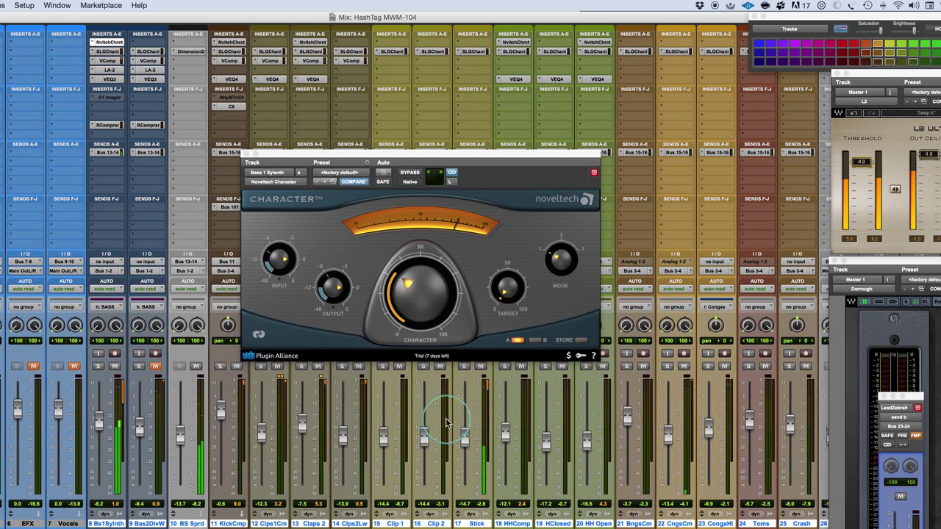
{"action": "scroll", "coordinate": [461, 425], "scroll_direction": "right", "scroll_amount": 3}
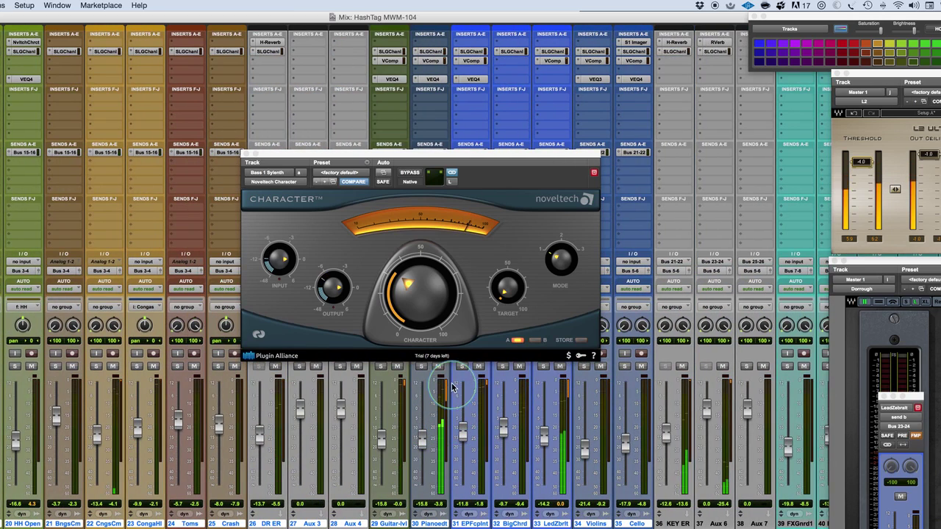
{"action": "scroll", "coordinate": [507, 455], "scroll_direction": "left", "scroll_amount": 3}
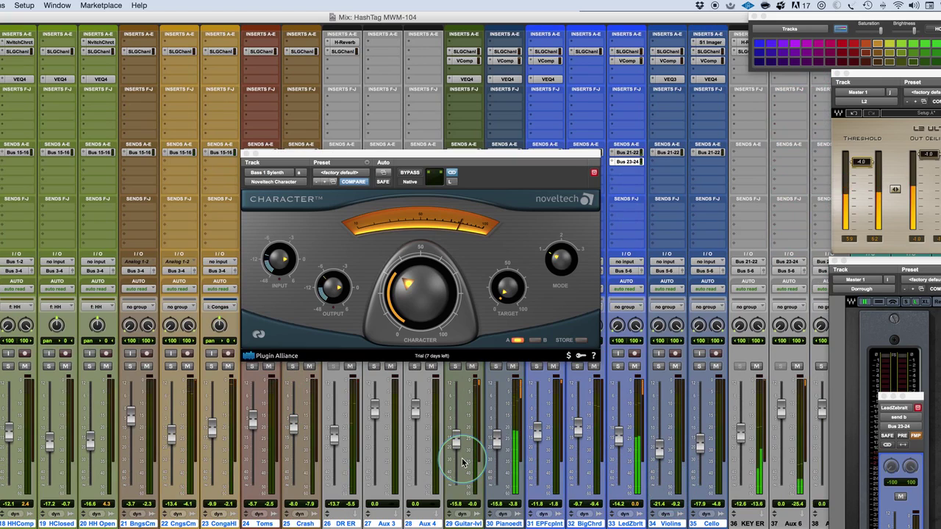
{"action": "key", "text": "super+equal"}
{"action": "left_click", "coordinate": [119, 309]}
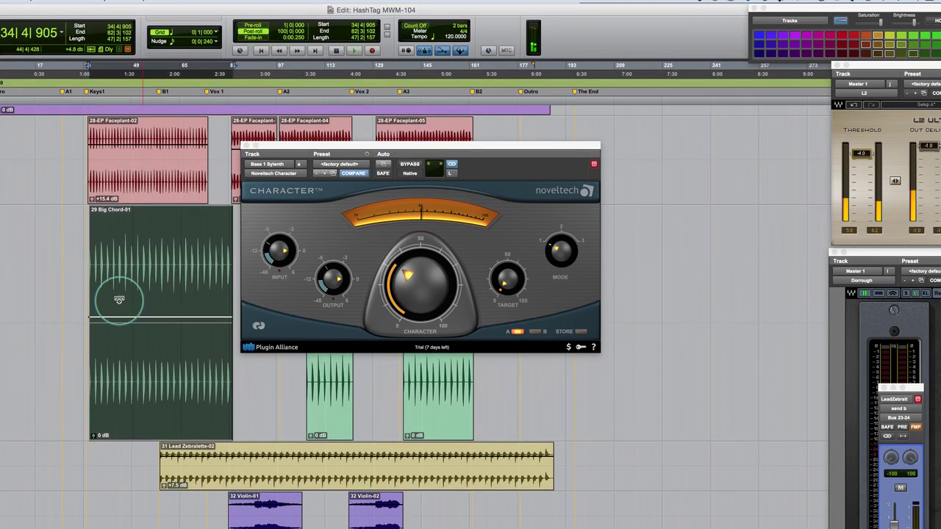
{"action": "key", "text": "space"}
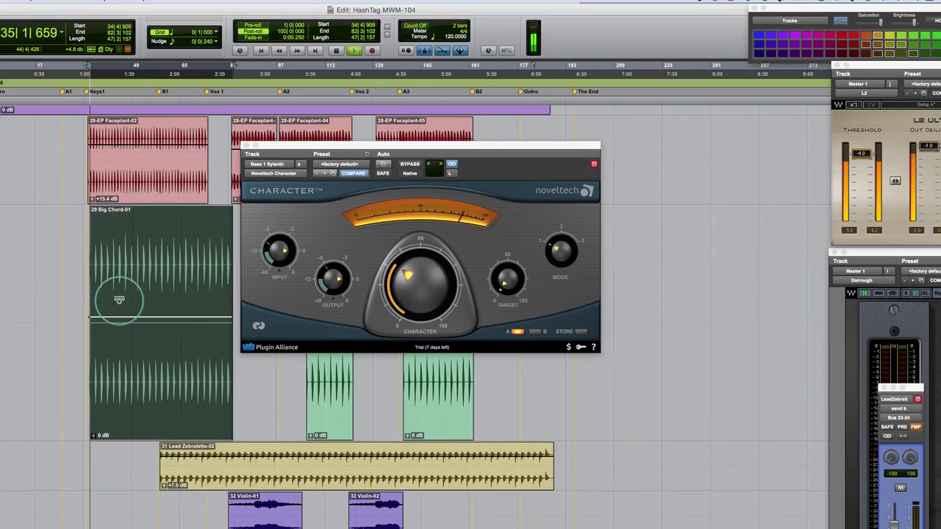
{"action": "key", "text": "super+equal"}
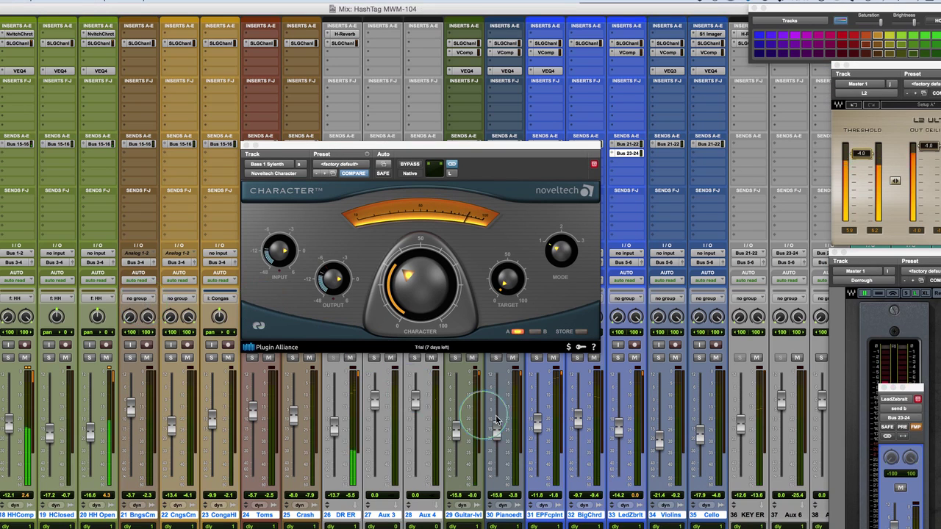
Solo the EP Faceplant track and load a multi-mono Noveltech Character plugin in its first insert slot
{"action": "left_click", "coordinate": [537, 358]}
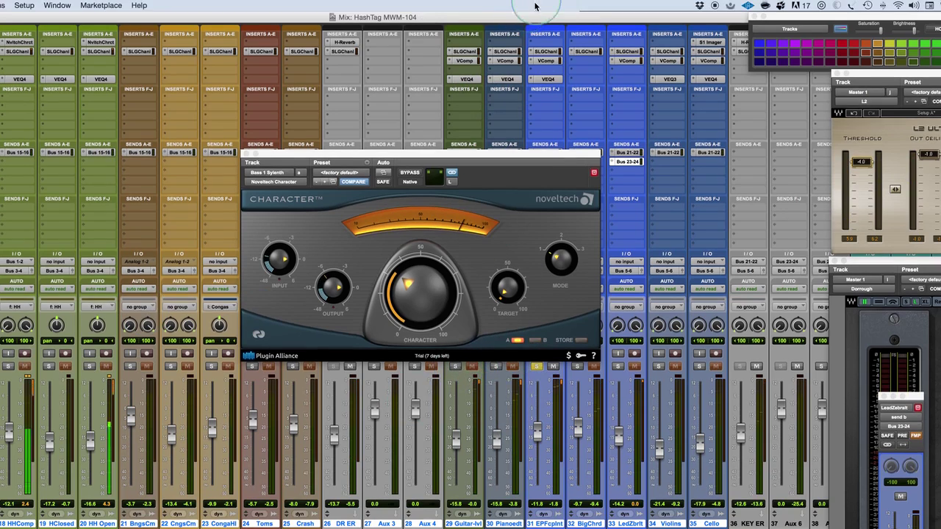
{"action": "left_click", "coordinate": [531, 44]}
{"action": "mouse_move", "coordinate": [581, 64]}
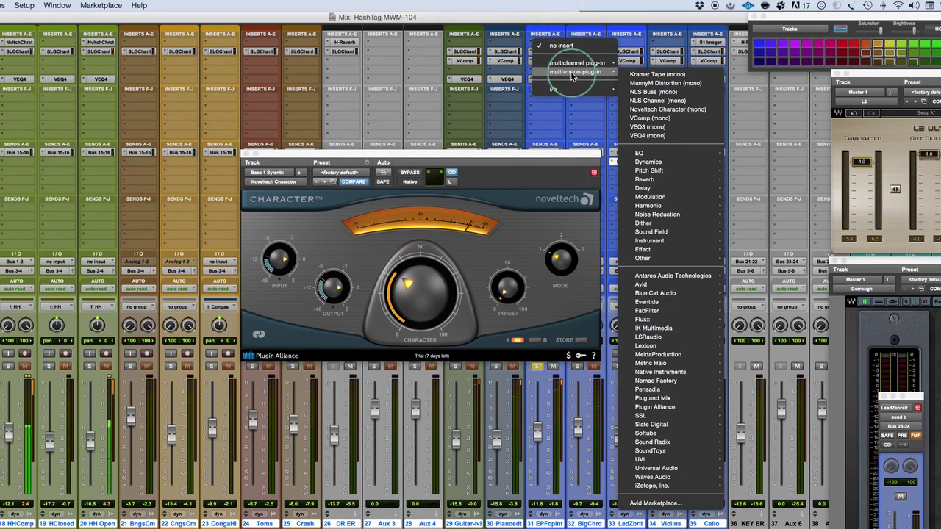
{"action": "left_click", "coordinate": [661, 115]}
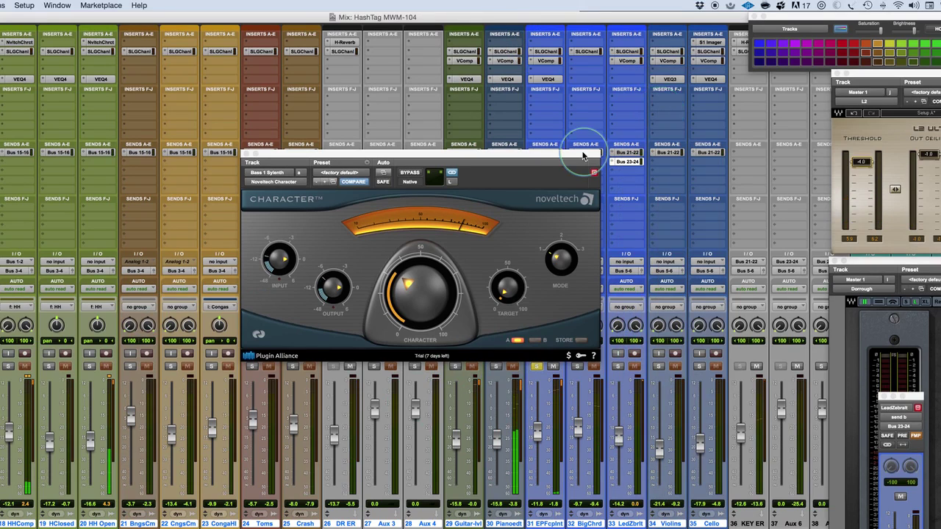
{"action": "left_click_drag", "start_coordinate": [551, 157], "coordinate": [576, 148]}
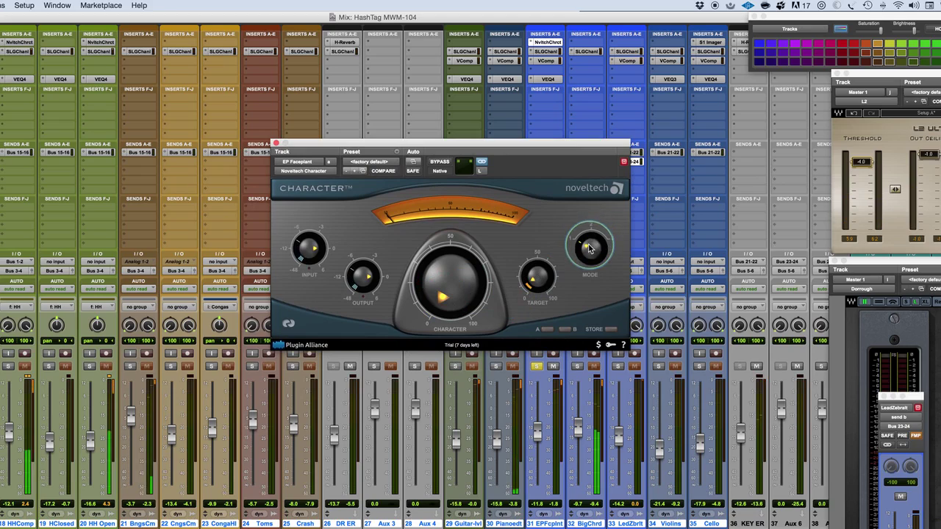
Set the EP Faceplant plugin to Mode 2 with Character about 45 and Target about 20, and compare it with bypass
{"action": "left_click", "coordinate": [589, 247]}
{"action": "left_click_drag", "start_coordinate": [444, 307], "coordinate": [434, 250]}
{"action": "left_click_drag", "start_coordinate": [530, 280], "coordinate": [534, 252]}
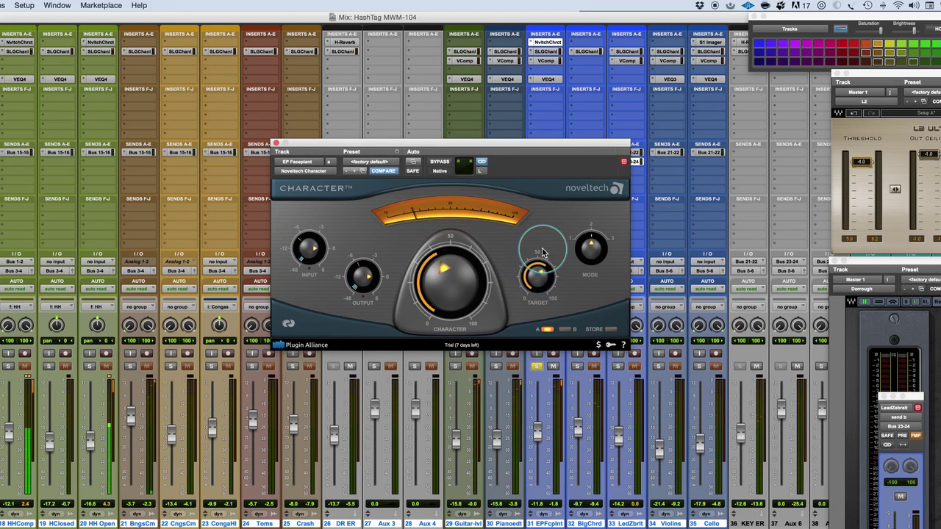
{"action": "left_click_drag", "start_coordinate": [543, 253], "coordinate": [530, 276]}
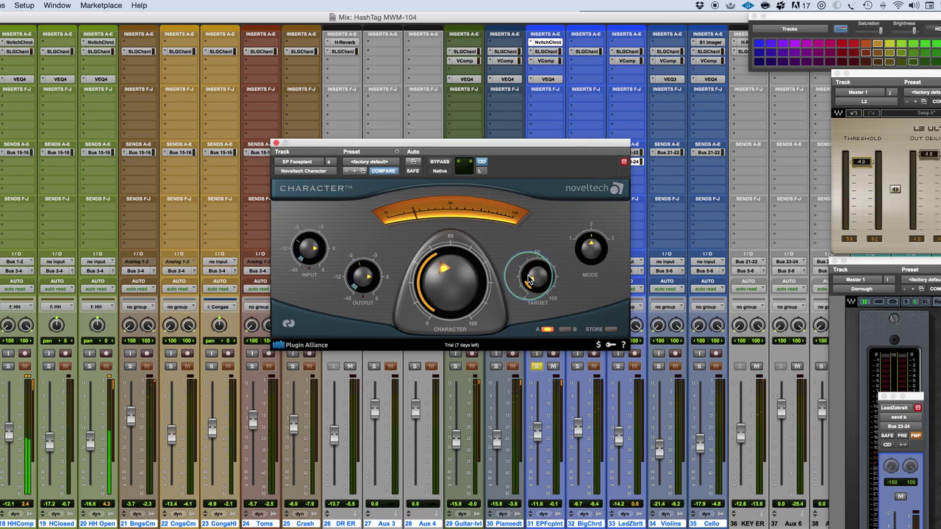
{"action": "left_click", "coordinate": [445, 162]}
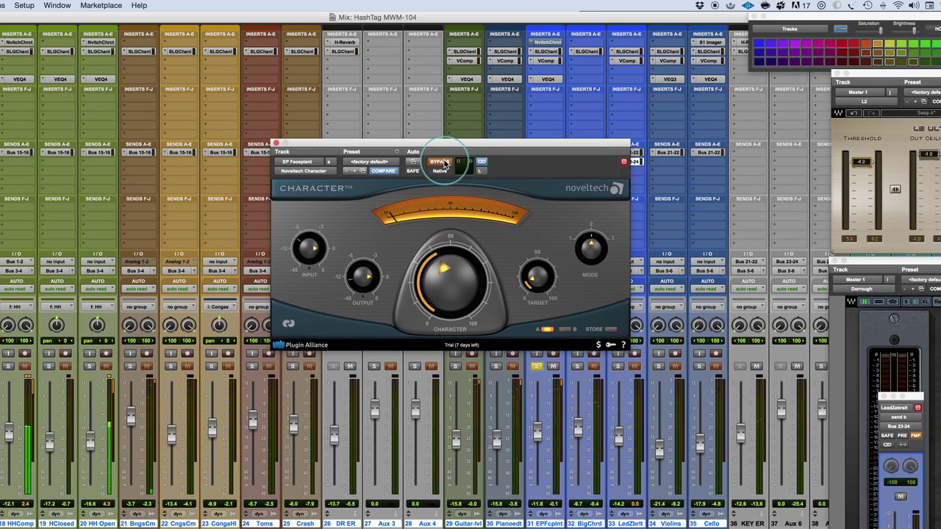
{"action": "left_click", "coordinate": [445, 163]}
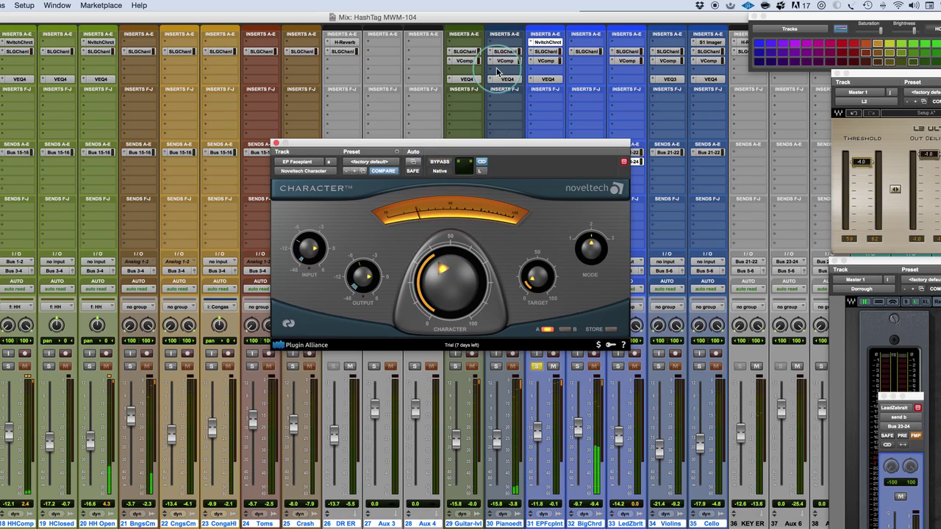
Solo the guitar and piano tracks as well, and try to copy the EP Faceplant's Character plugin to the guitar track
{"action": "left_click", "coordinate": [455, 366]}
{"action": "left_click", "coordinate": [497, 366]}
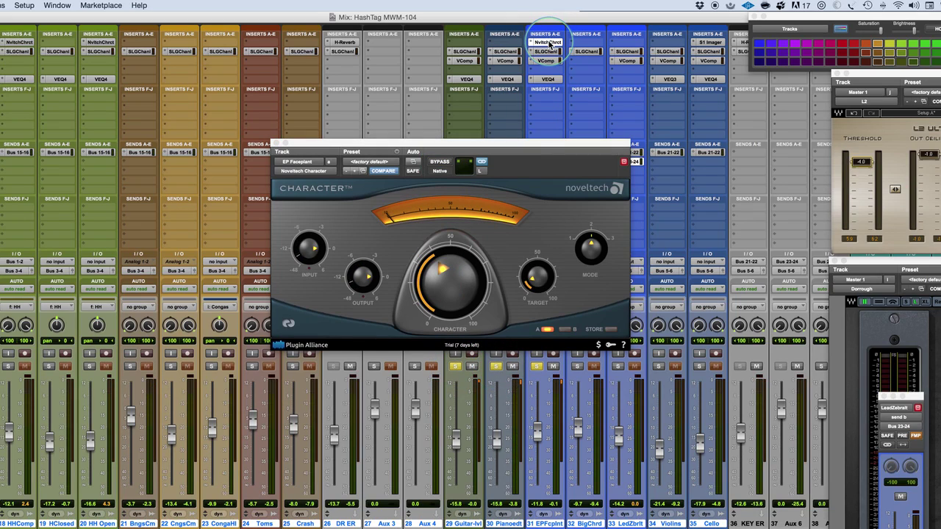
{"action": "left_click_drag", "start_coordinate": [478, 46], "coordinate": [477, 46]}
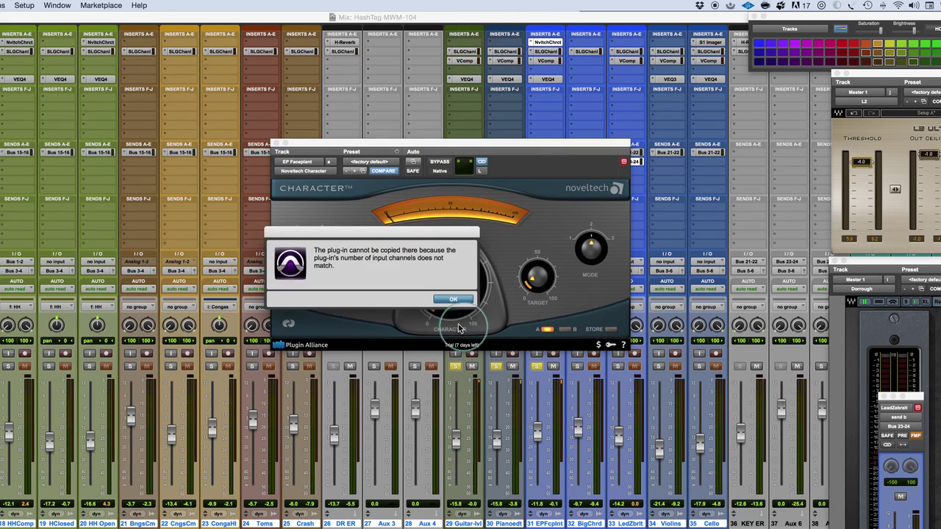
{"action": "left_click", "coordinate": [453, 300]}
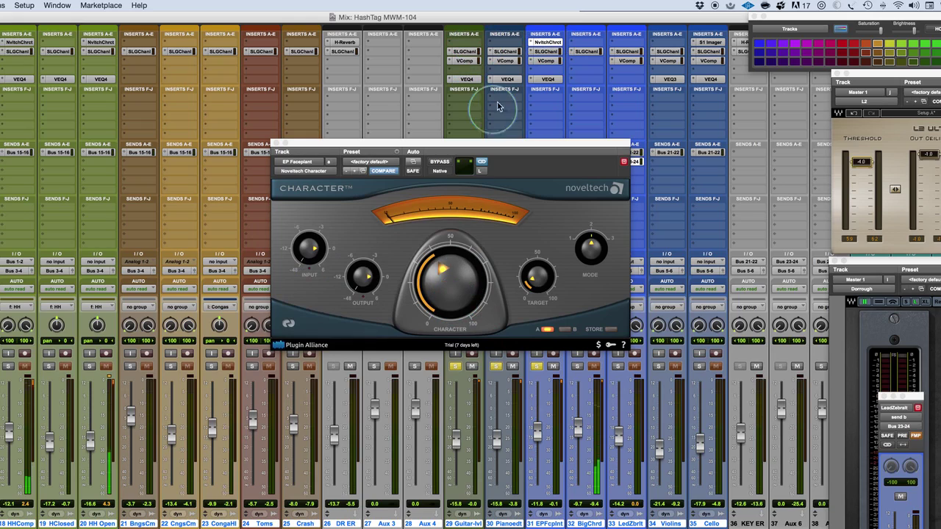
Insert a mono Noveltech Character plugin in the guitar track's first insert slot
{"action": "left_click", "coordinate": [453, 43]}
{"action": "mouse_move", "coordinate": [478, 63]}
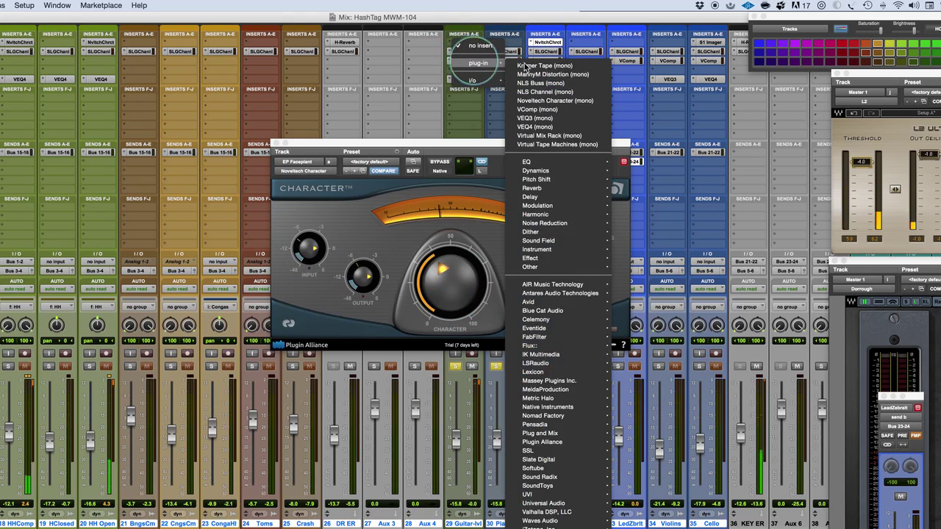
{"action": "left_click", "coordinate": [551, 109]}
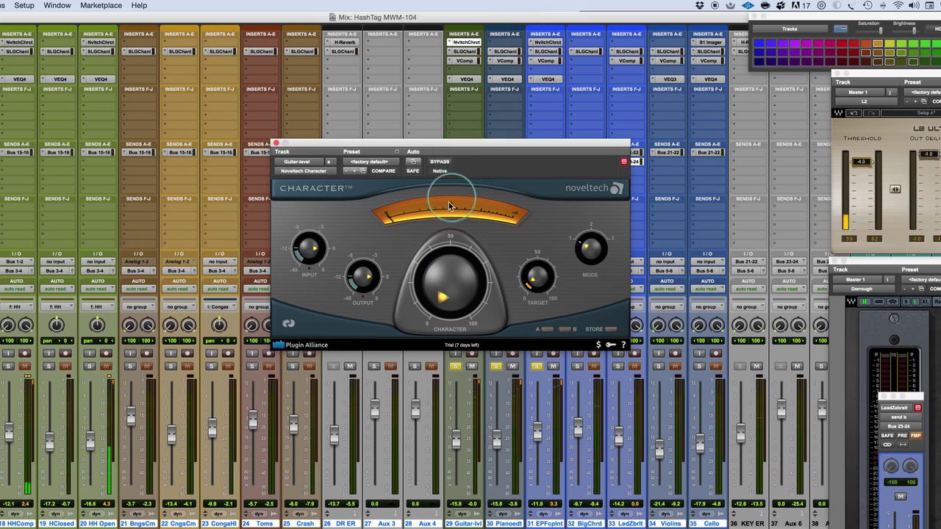
Set the guitar plugin to Mode 2 with Character about 55 and Target about 35
{"action": "left_click_drag", "start_coordinate": [536, 274], "coordinate": [533, 259]}
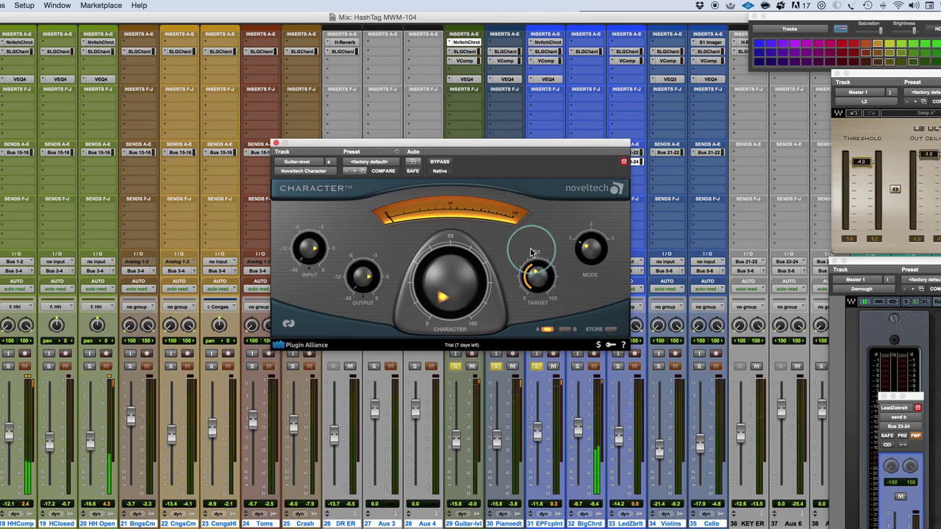
{"action": "left_click_drag", "start_coordinate": [445, 309], "coordinate": [435, 242]}
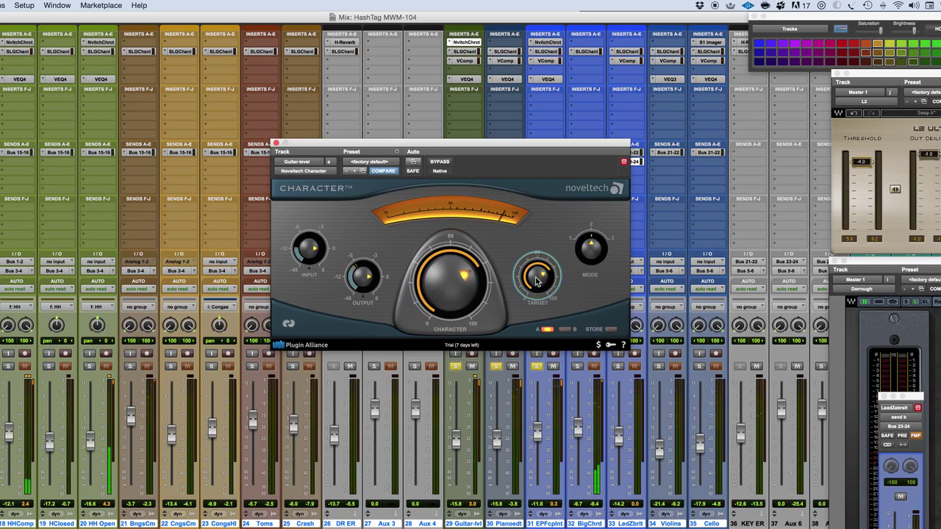
{"action": "left_click_drag", "start_coordinate": [538, 280], "coordinate": [536, 297]}
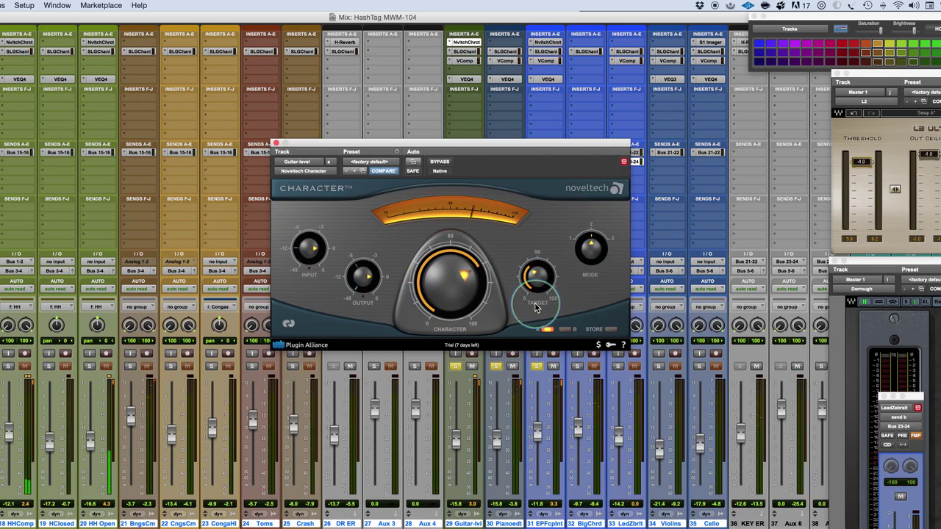
{"action": "left_click_drag", "start_coordinate": [426, 289], "coordinate": [427, 303]}
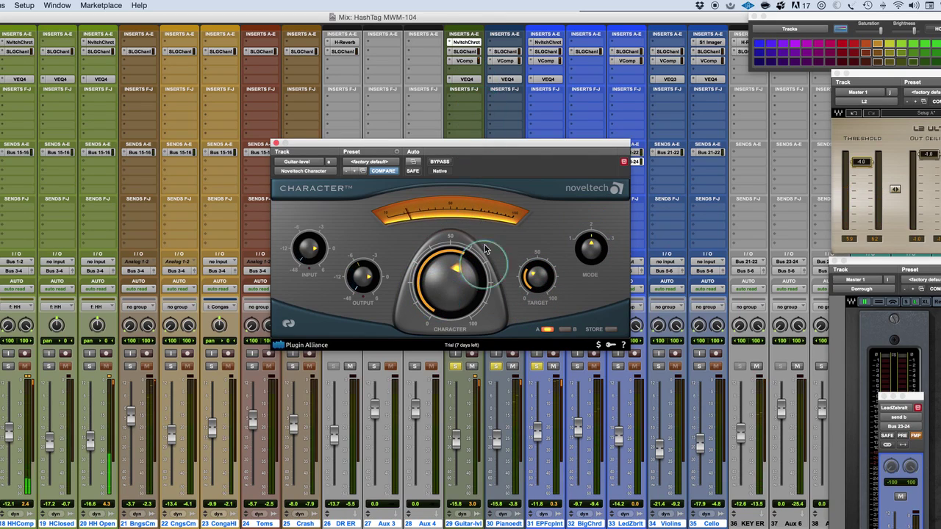
Copy the EP Faceplant's Character plugin to the piano track's first insert and leave only the piano soloed
{"action": "left_click", "coordinate": [549, 44]}
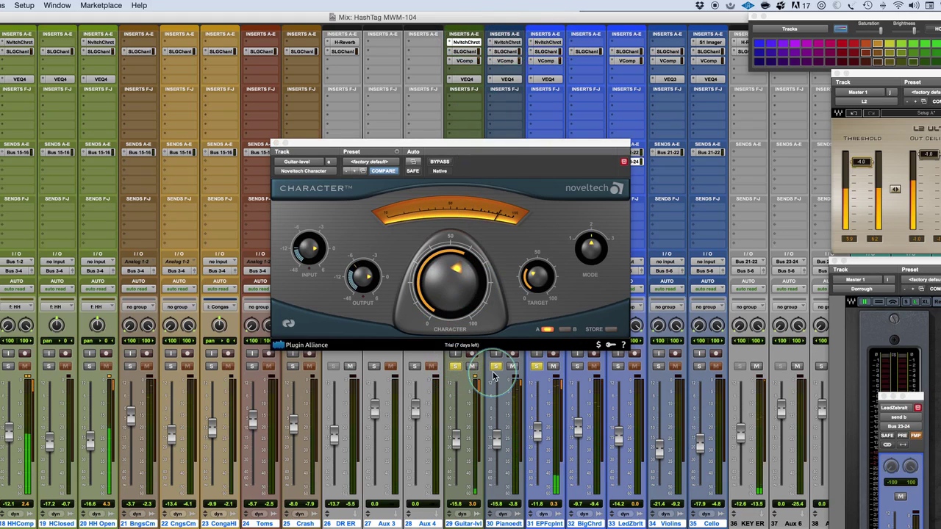
{"action": "left_click", "coordinate": [455, 366]}
{"action": "left_click", "coordinate": [536, 367]}
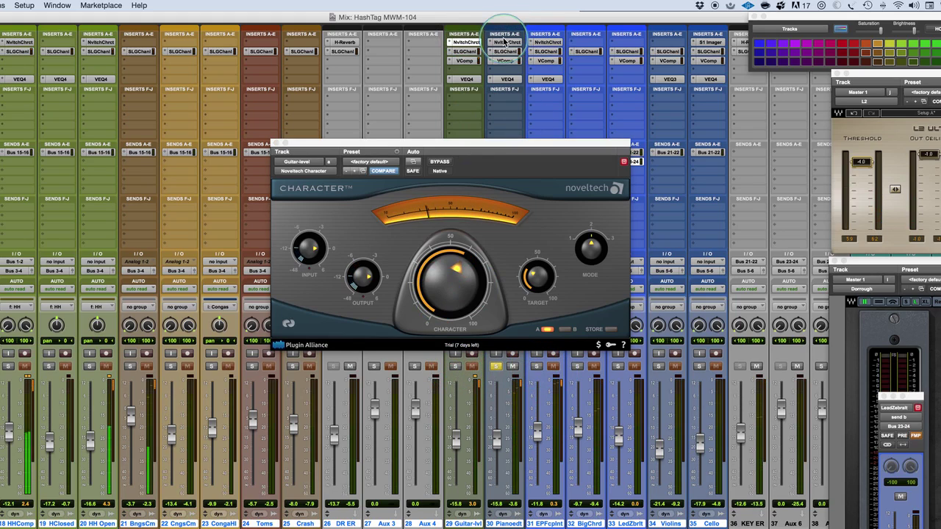
Set the piano plugin's Character to about 45 and Target to about 40, and solo the guitar and EP Faceplant again
{"action": "left_click", "coordinate": [504, 43]}
{"action": "left_click_drag", "start_coordinate": [533, 281], "coordinate": [452, 259]}
{"action": "left_click_drag", "start_coordinate": [535, 280], "coordinate": [537, 272]}
{"action": "left_click", "coordinate": [453, 369]}
{"action": "left_click", "coordinate": [537, 366]}
{"action": "left_click_drag", "start_coordinate": [470, 278], "coordinate": [432, 289]}
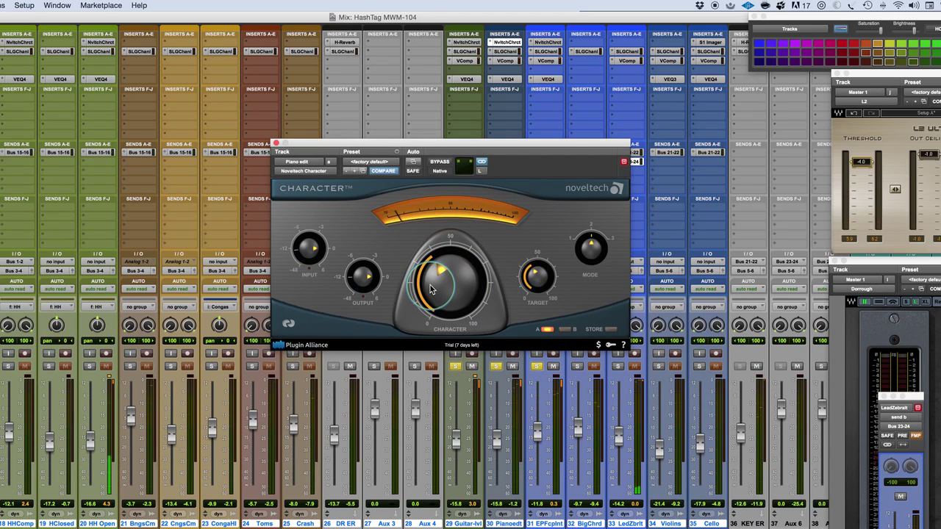
Bypass and re-enable the first-insert plugins on all tracks to compare the soloed guitar, piano and EP Faceplant
{"action": "left_click", "coordinate": [463, 43], "text": "super"}
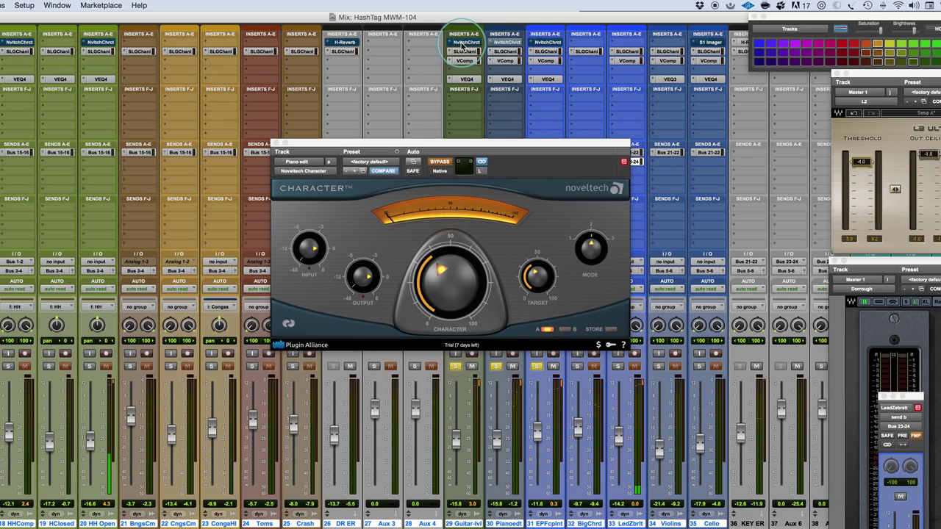
{"action": "left_click", "coordinate": [463, 43], "text": "super"}
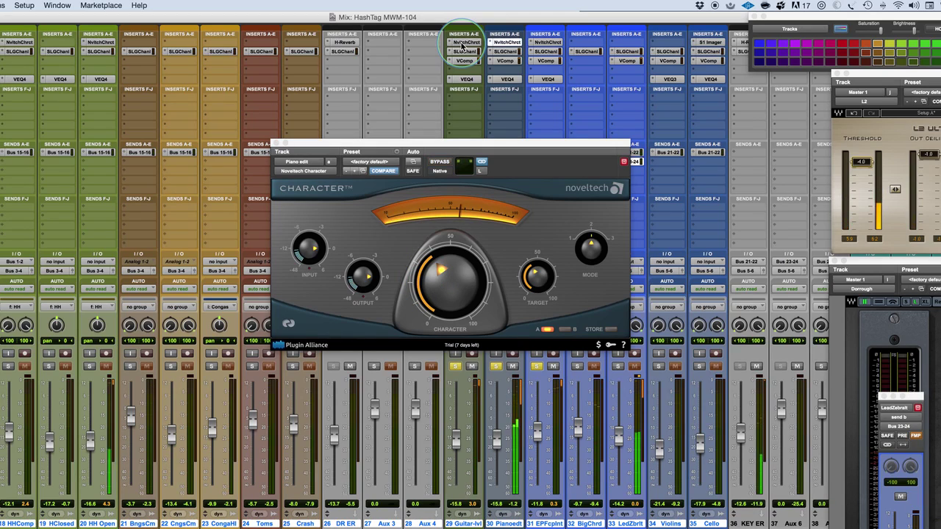
Clear all solos and bypass the Noveltech Character plugins across the tracks to compare the full mix
{"action": "left_click", "coordinate": [455, 366], "text": "alt"}
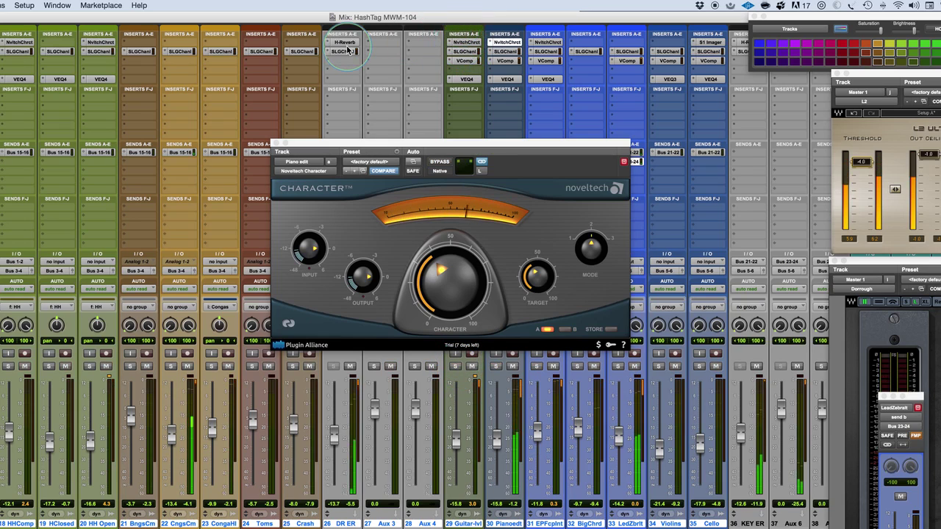
{"action": "scroll", "coordinate": [349, 50], "scroll_direction": "left", "scroll_amount": 4}
{"action": "scroll", "coordinate": [349, 50], "scroll_direction": "left", "scroll_amount": 2}
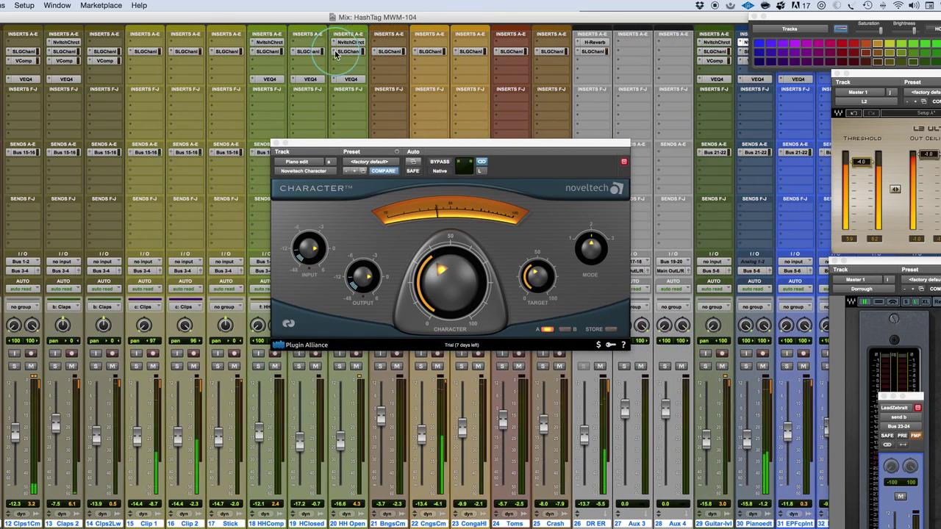
{"action": "left_click", "coordinate": [271, 43], "text": "alt+super"}
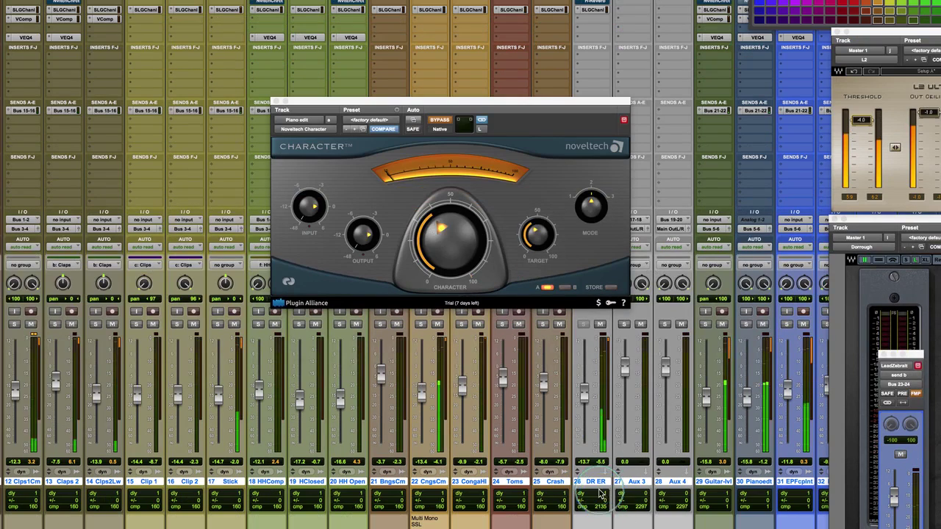
Remove the DR ER and Cello tracks from the track selection so their first-insert plugins are left out of the bypass comparison
{"action": "left_click", "coordinate": [599, 491], "text": "super"}
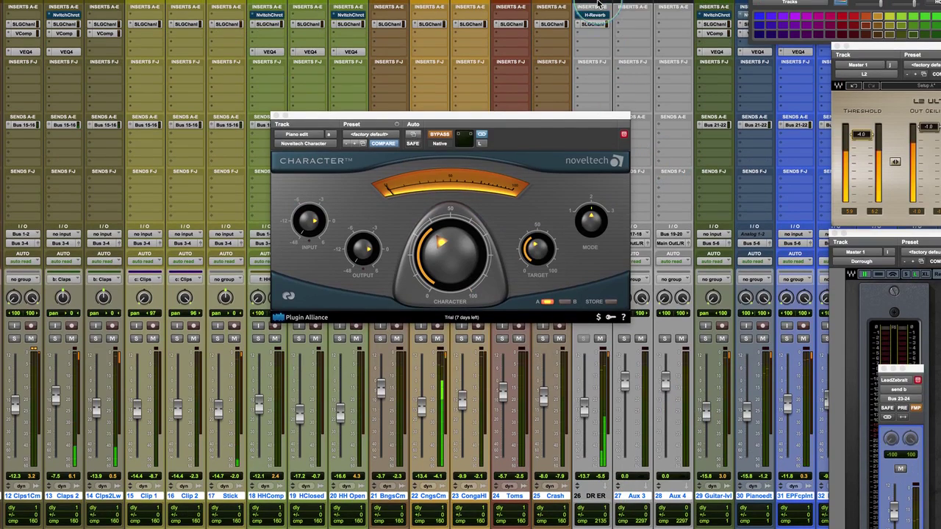
{"action": "scroll", "coordinate": [620, 95], "scroll_direction": "right", "scroll_amount": 10}
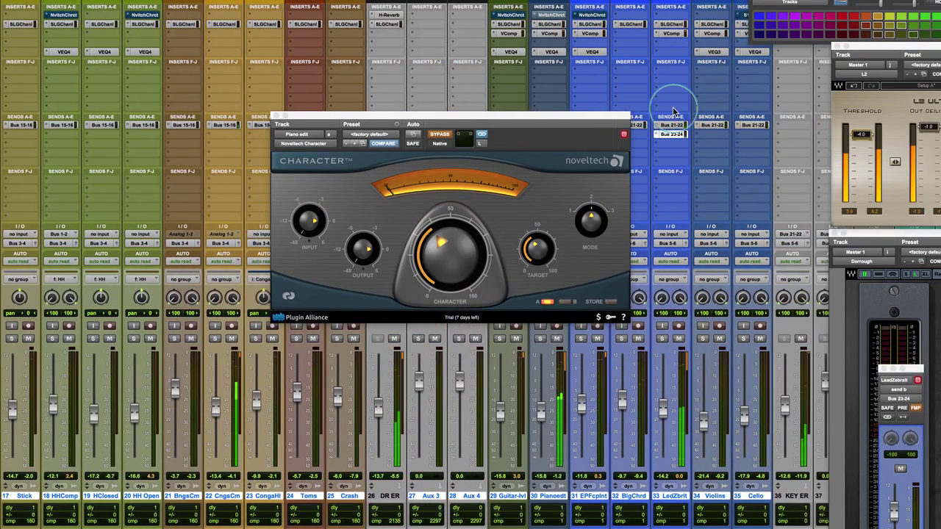
{"action": "scroll", "coordinate": [673, 112], "scroll_direction": "right", "scroll_amount": 1}
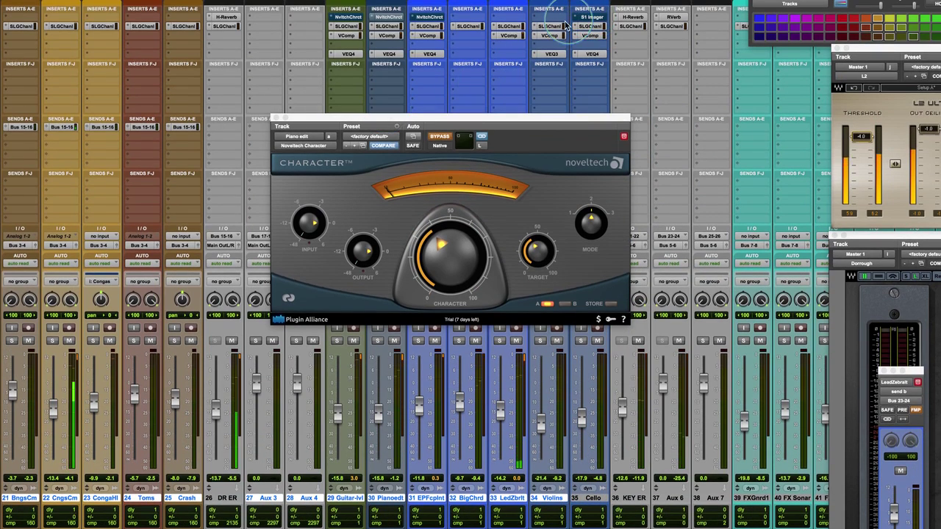
Re-enable the Noveltech Character plugins across the selected tracks, comparing the full mix with them bypassed and active
{"action": "scroll", "coordinate": [390, 44], "scroll_direction": "left", "scroll_amount": 15}
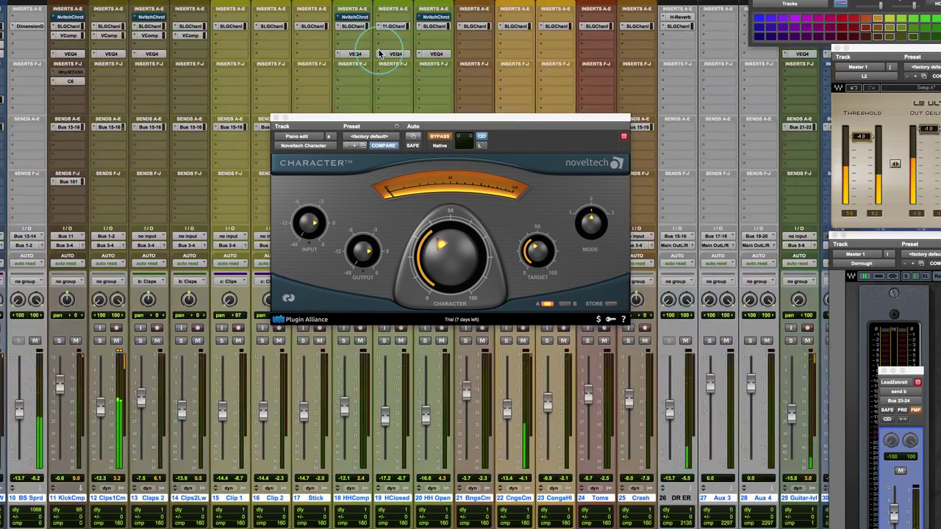
{"action": "scroll", "coordinate": [379, 53], "scroll_direction": "left", "scroll_amount": 2}
{"action": "scroll", "coordinate": [110, 26], "scroll_direction": "left", "scroll_amount": 2}
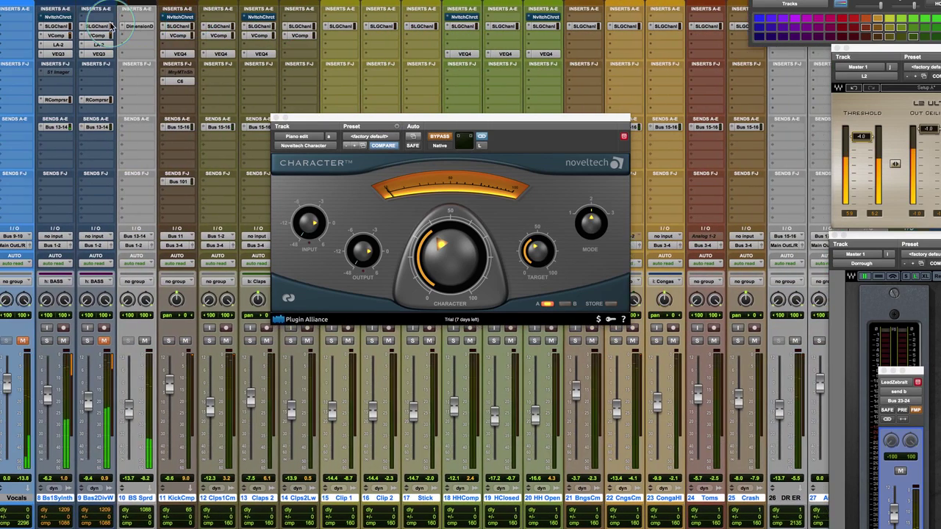
{"action": "scroll", "coordinate": [112, 26], "scroll_direction": "left", "scroll_amount": 2}
{"action": "left_click", "coordinate": [113, 17], "text": "super"}
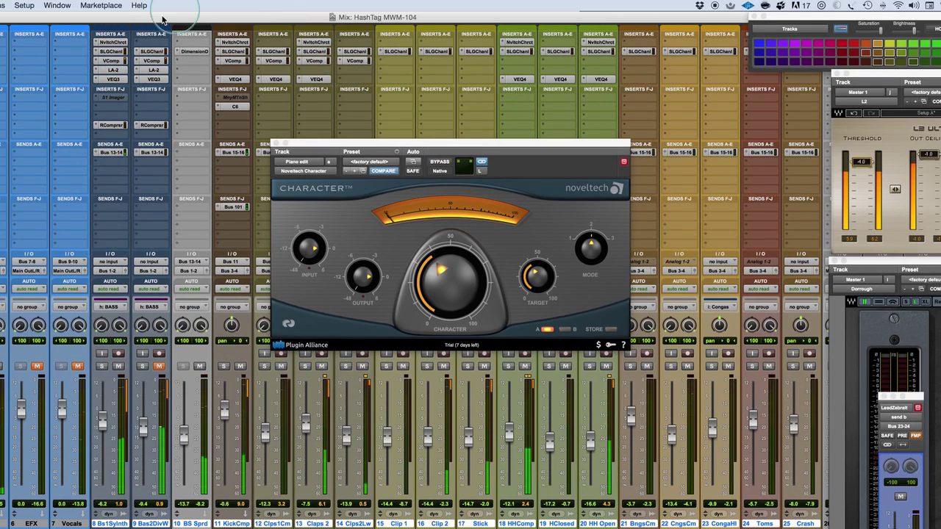
{"action": "left_click", "coordinate": [112, 43], "text": "super"}
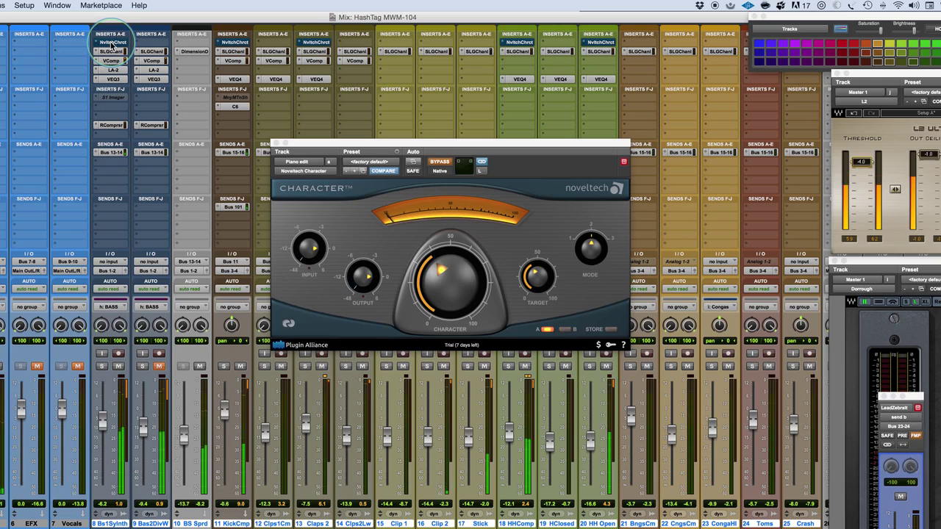
{"action": "left_click", "coordinate": [112, 42], "text": "super"}
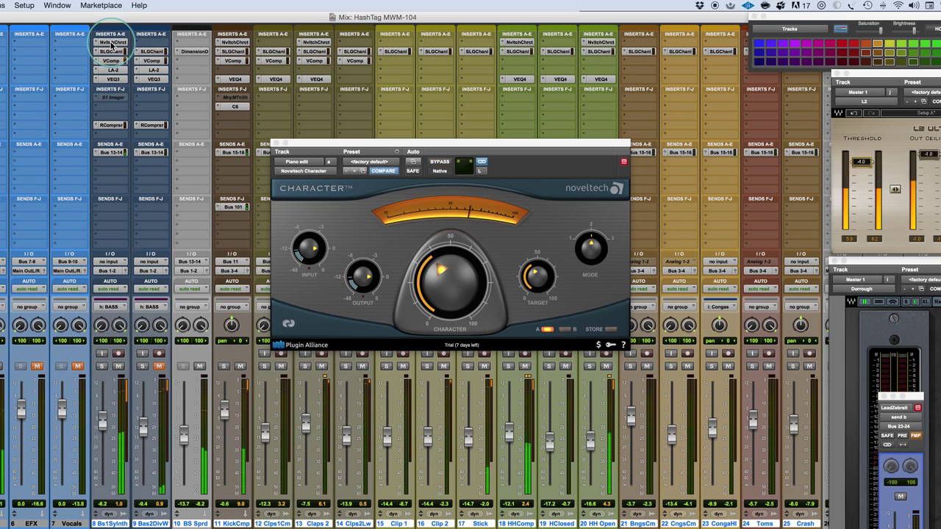
Show the Bass 1 Sylenth track's Character plugin and twice bypass and re-enable all Character plugins to compare the full mix
{"action": "left_click", "coordinate": [112, 42]}
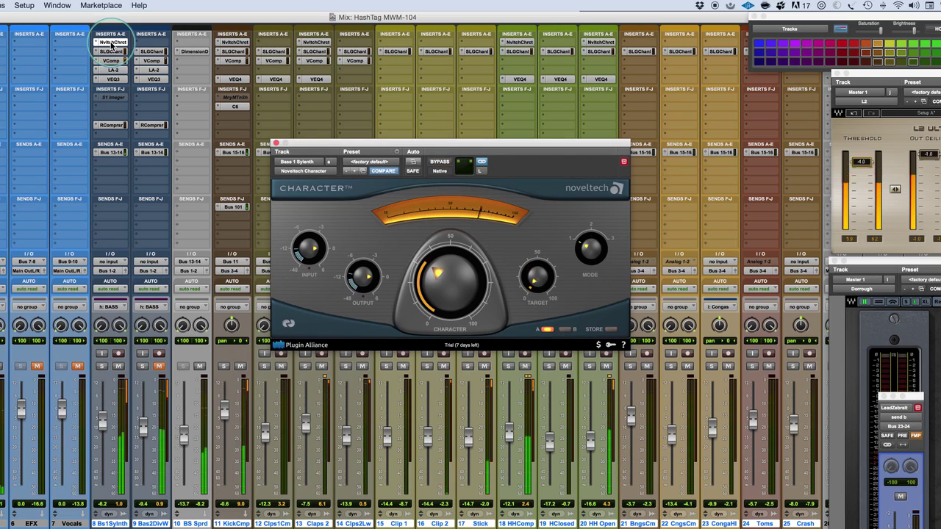
{"action": "left_click", "coordinate": [111, 42], "text": "super"}
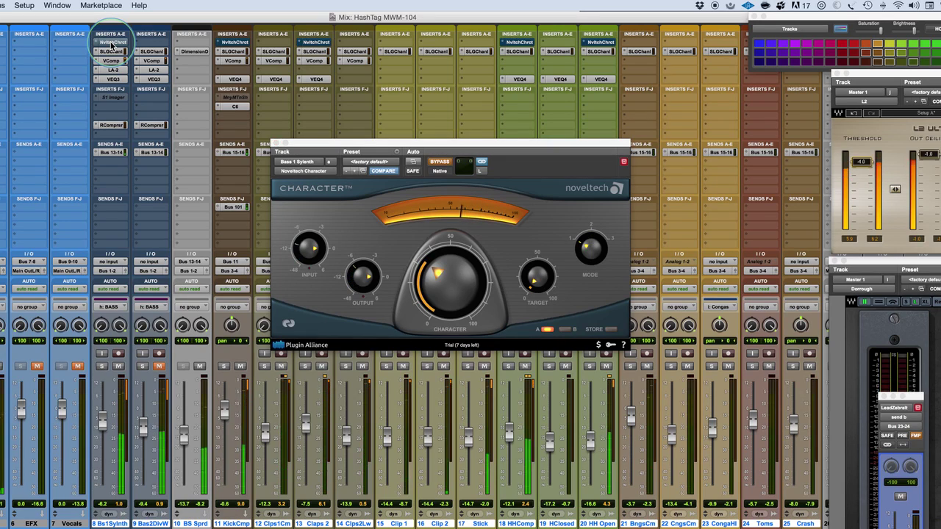
{"action": "left_click", "coordinate": [112, 43], "text": "super"}
{"action": "left_click", "coordinate": [443, 243]}
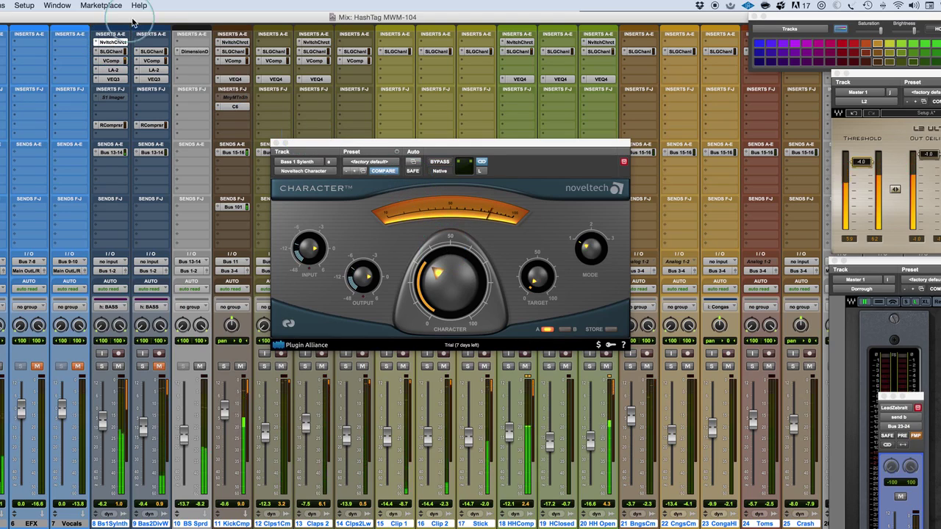
{"action": "left_click", "coordinate": [114, 42], "text": "super"}
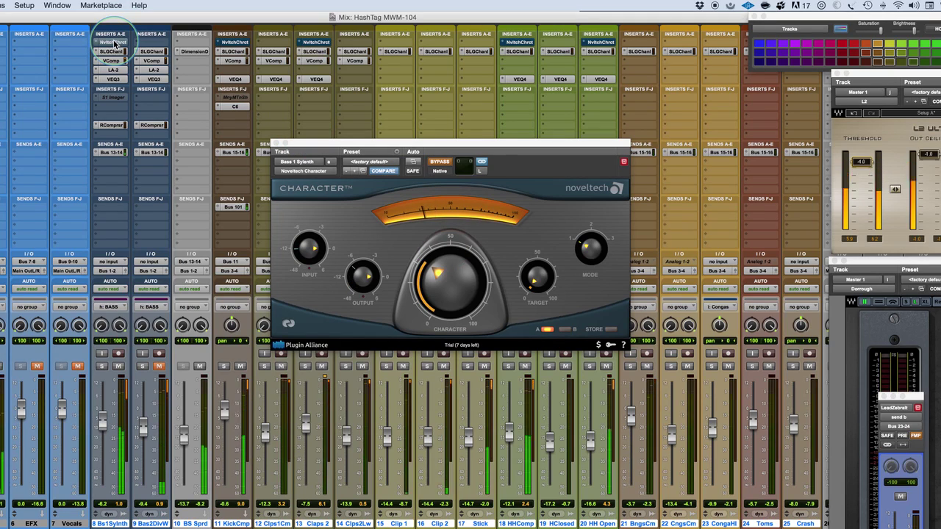
{"action": "left_click", "coordinate": [114, 43], "text": "super"}
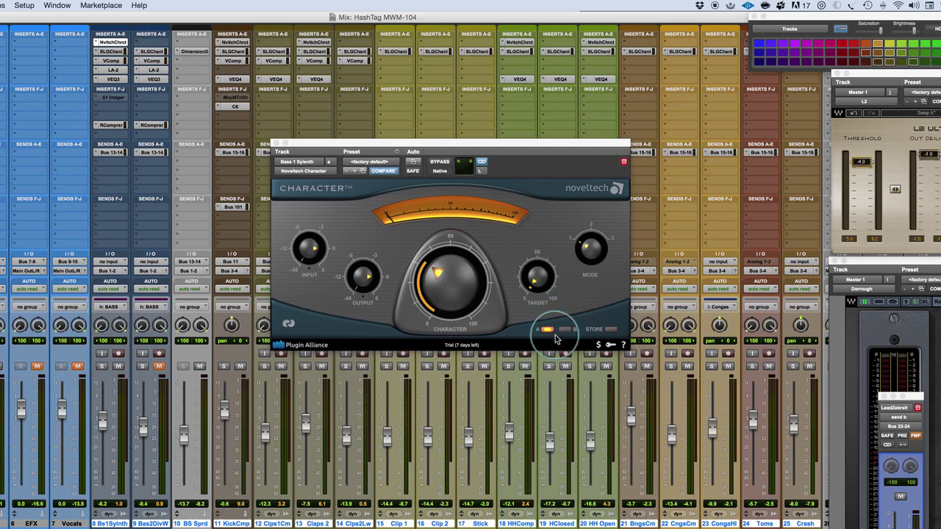
Examine the Store option and the A and B settings slots in the Bass 1 Sylenth Character plugin, keeping slot A active
{"action": "left_click", "coordinate": [614, 330]}
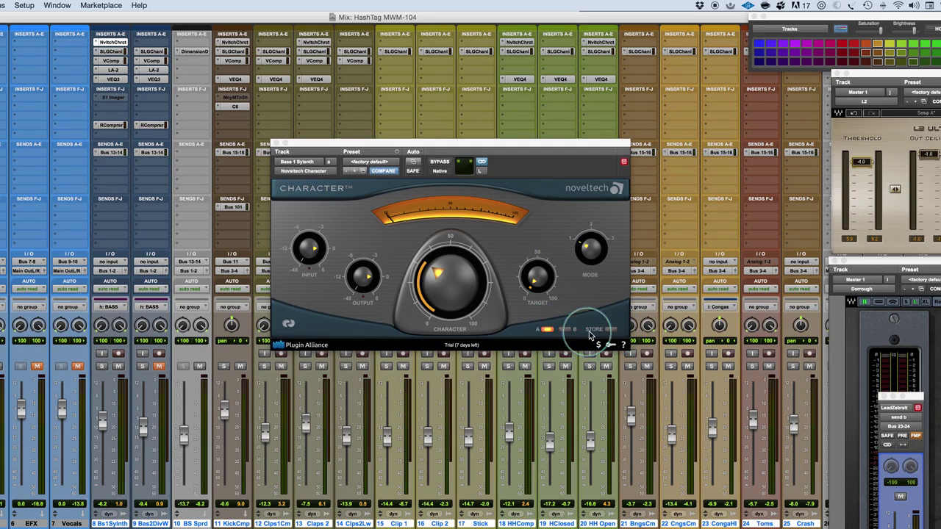
{"action": "left_click", "coordinate": [578, 330]}
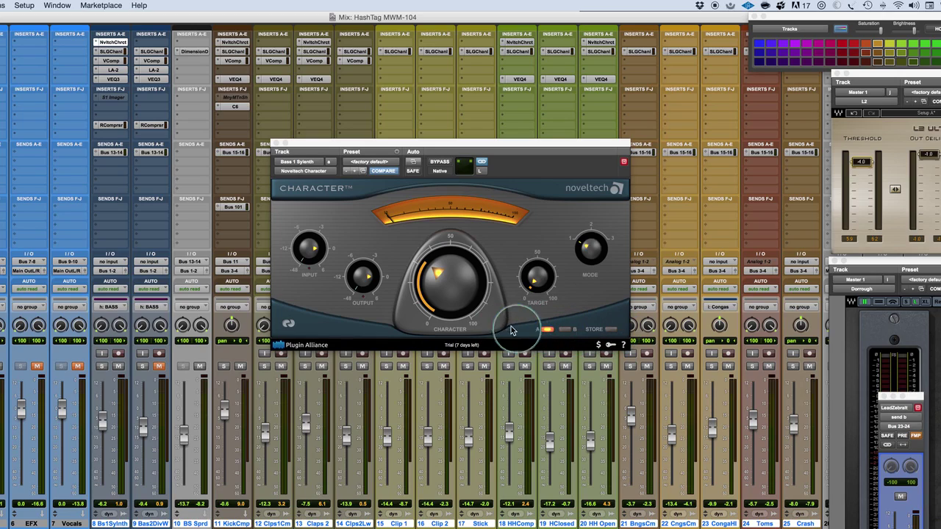
{"action": "left_click", "coordinate": [563, 330]}
{"action": "left_click", "coordinate": [551, 329]}
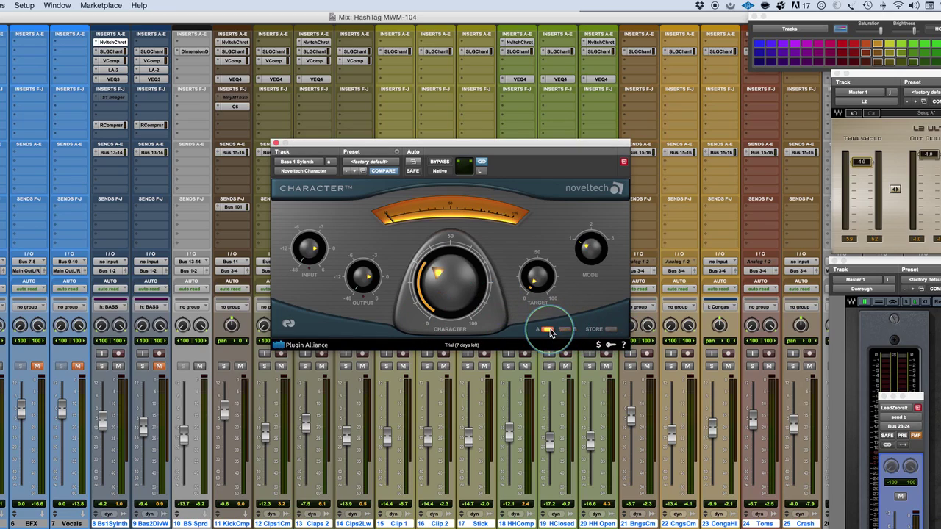